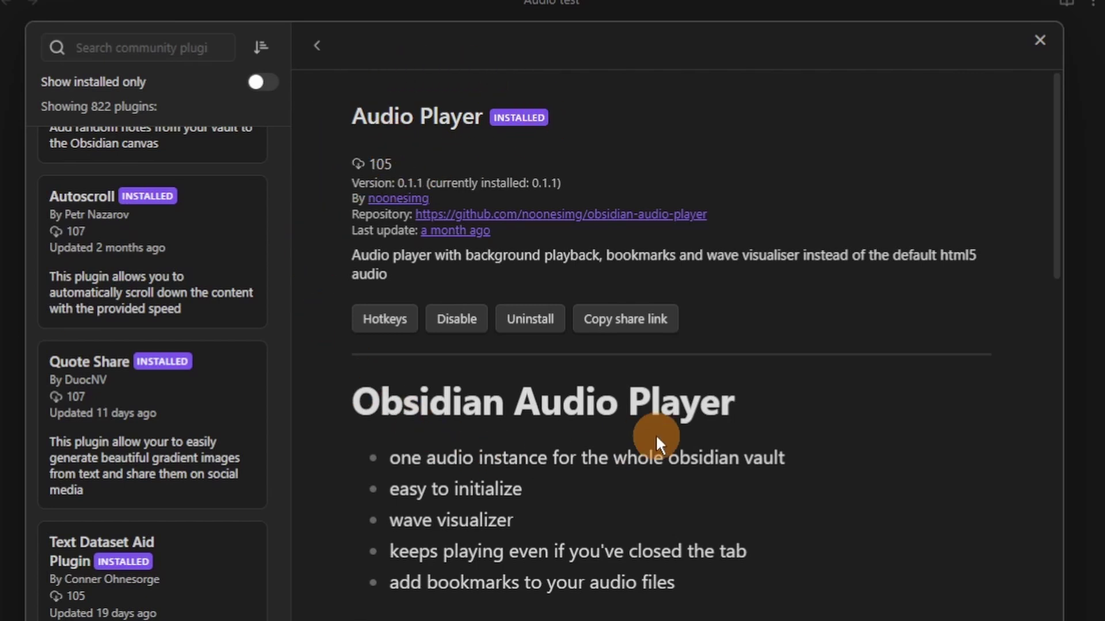
# Step: Scroll to the end of the plugin page, then close Settings to return to the Audio test note
pyautogui.scroll(-5, 769, 394)
pyautogui.scroll(-2, 768, 450)
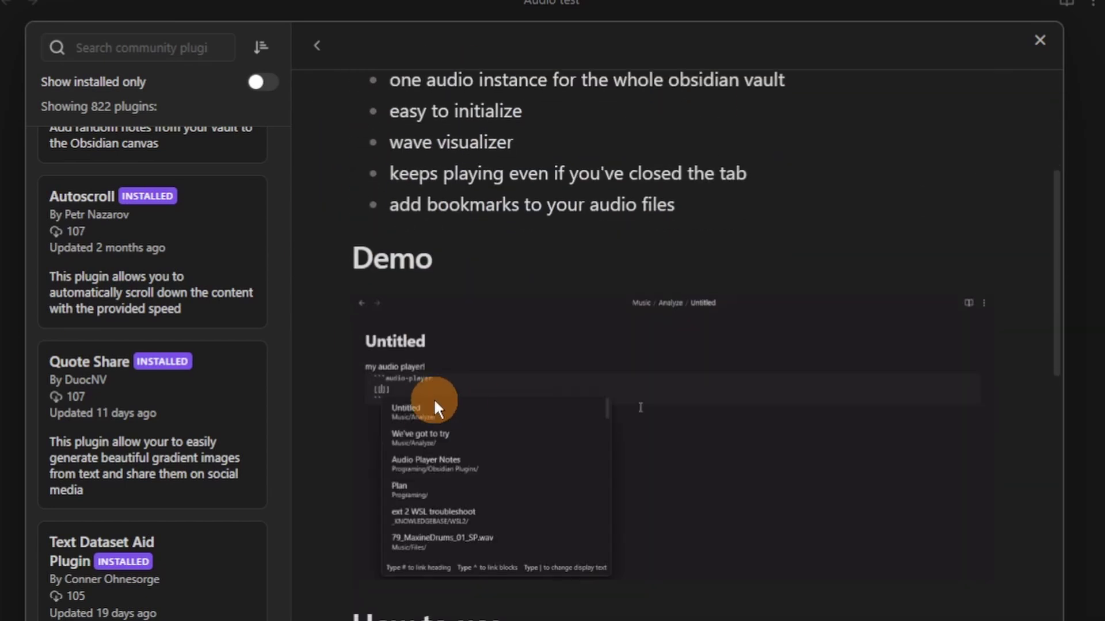
pyautogui.scroll(-10, 612, 413)
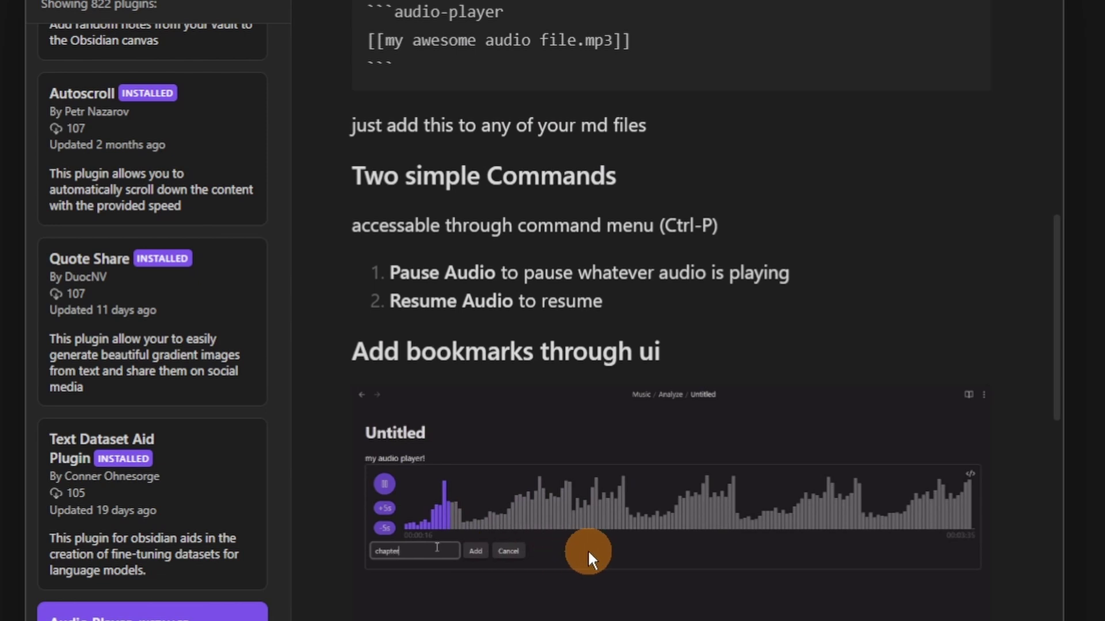
pyautogui.scroll(-10, 588, 554)
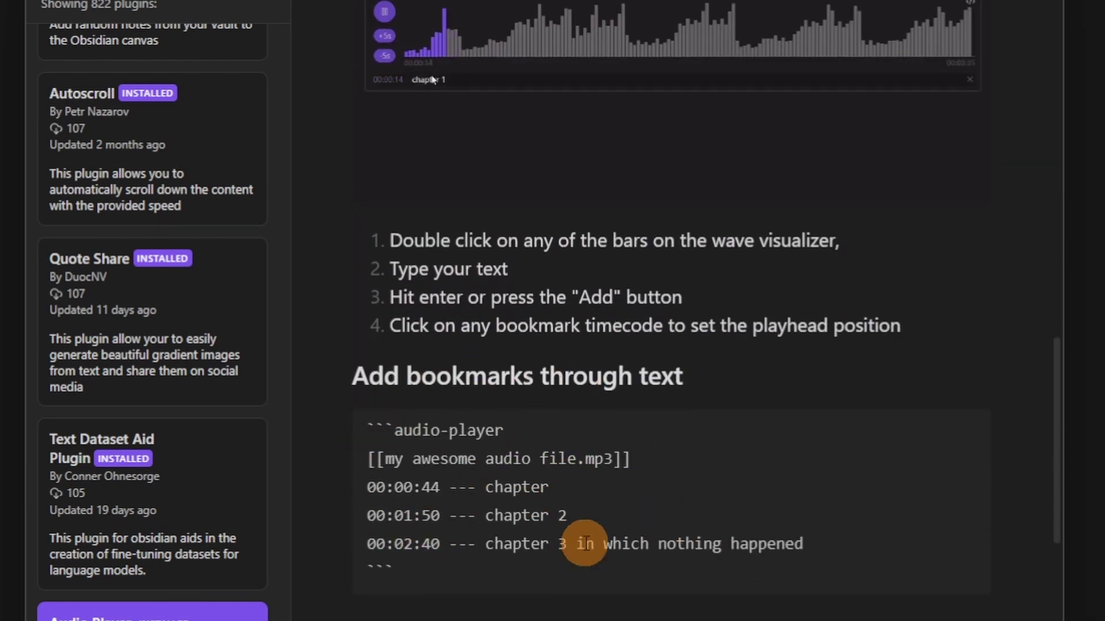
pyautogui.scroll(-14, 838, 569)
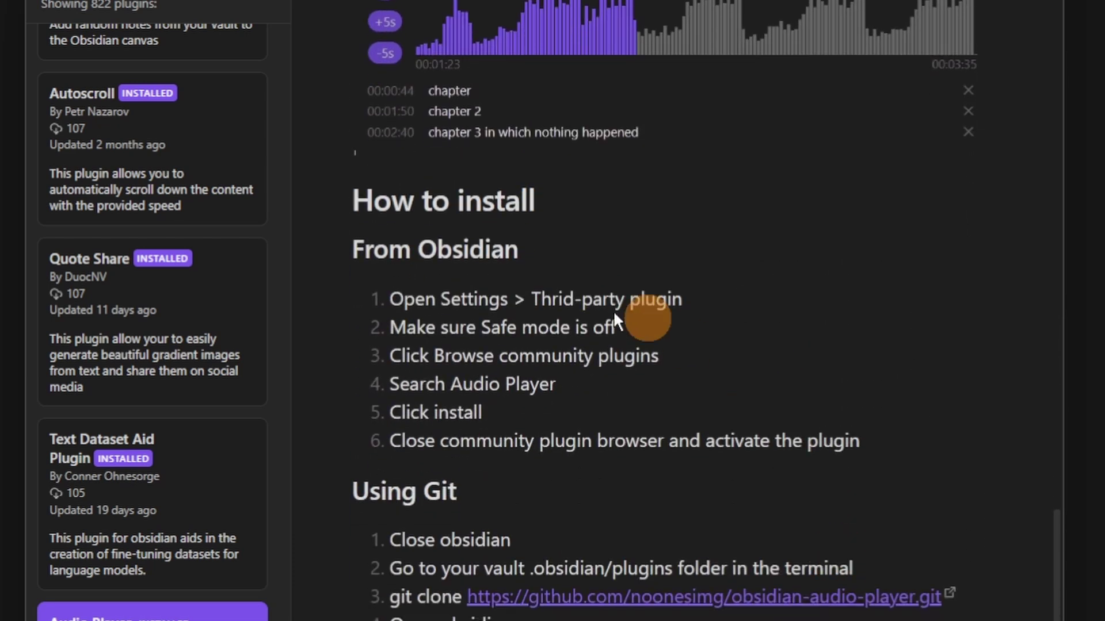
pyautogui.scroll(-5, 661, 504)
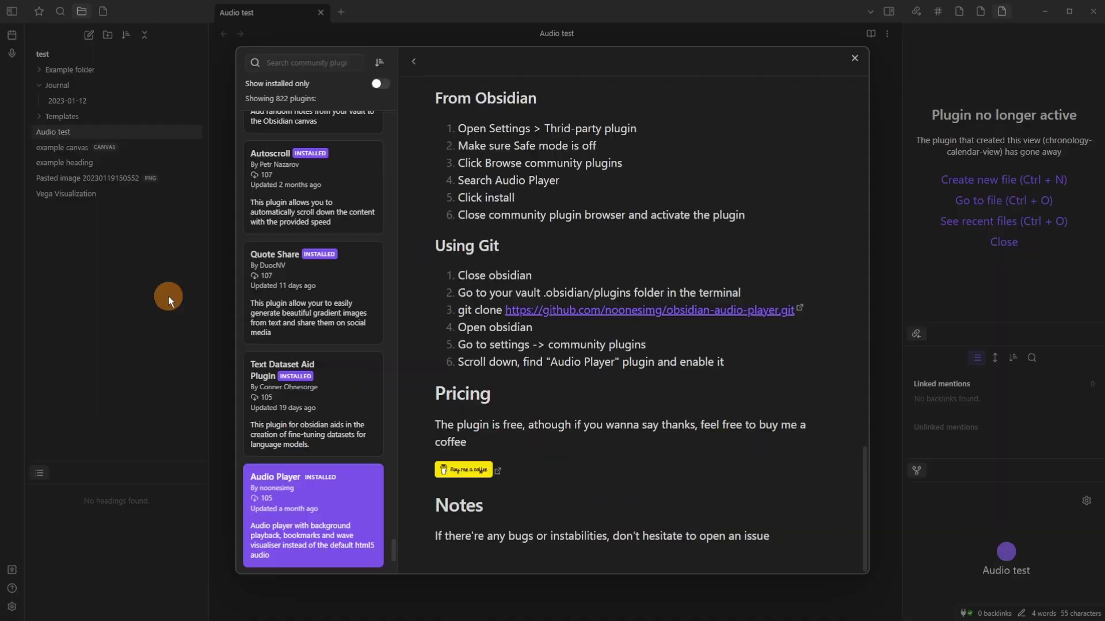
pyautogui.press('Escape')
pyautogui.press('Escape')
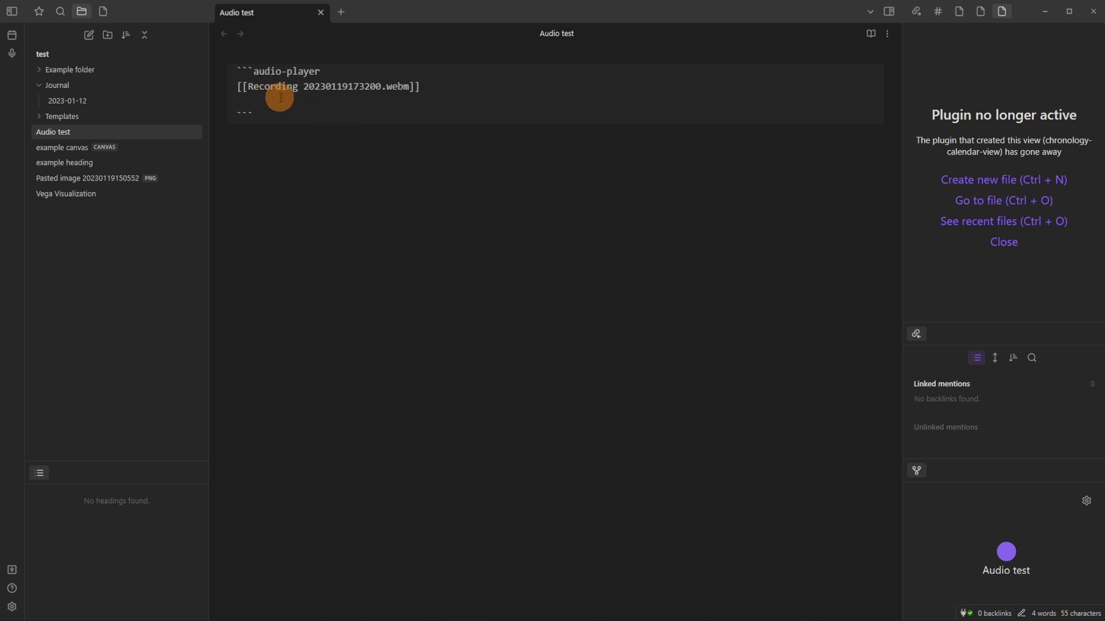
# Step: Delete the note's entire contents, then undo to restore the audio-player block
pyautogui.click(444, 85)
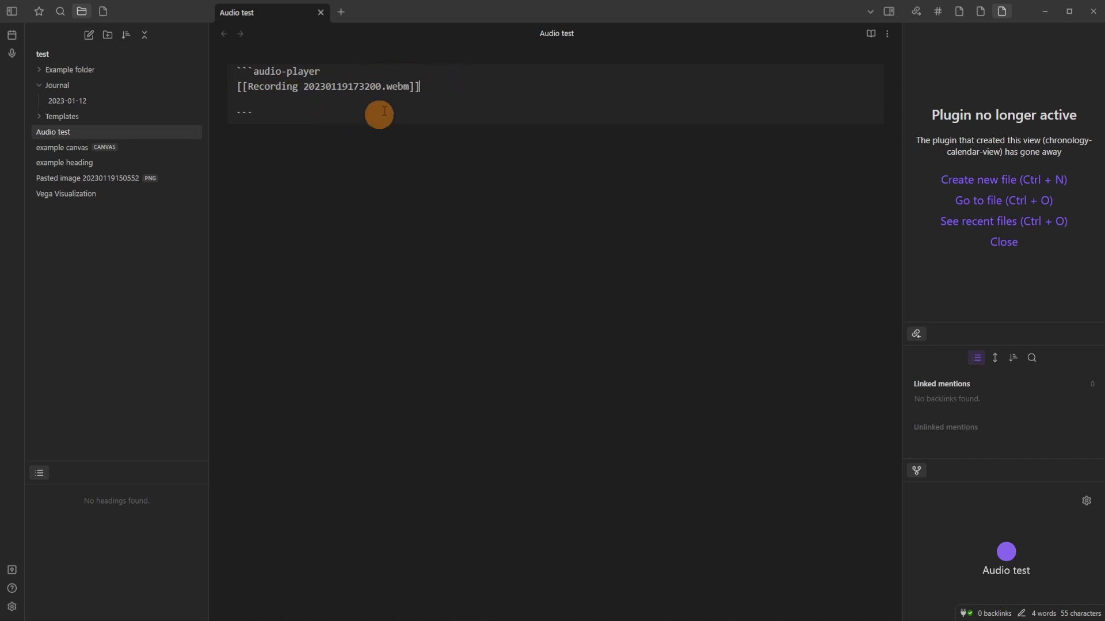
pyautogui.hotkey('ctrl', 'a')
pyautogui.press('BackSpace')
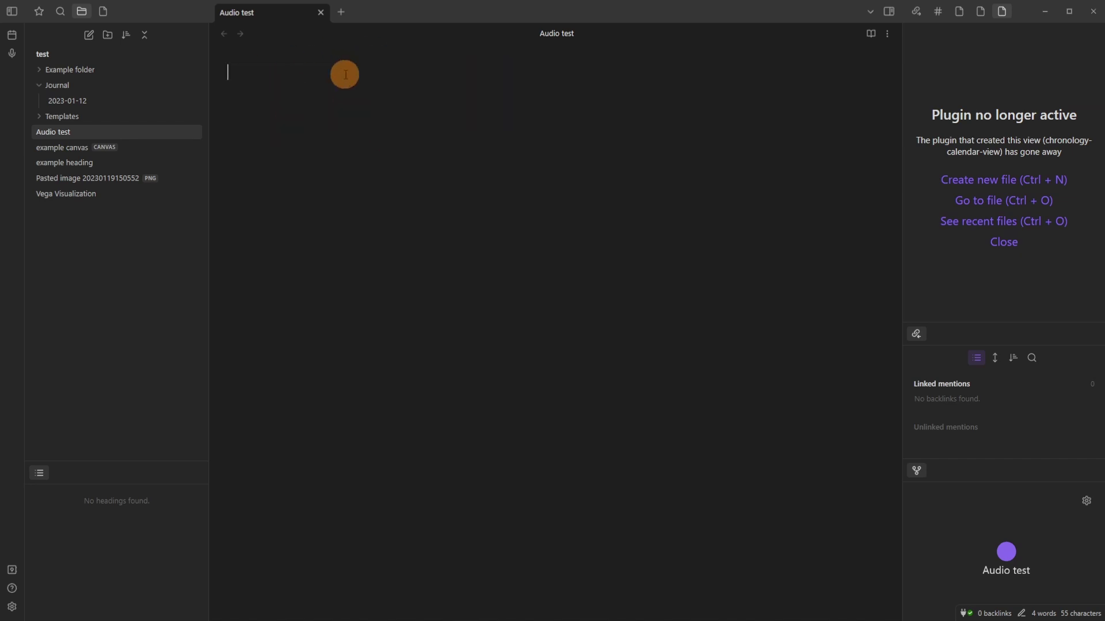
pyautogui.hotkey('ctrl', 'z')
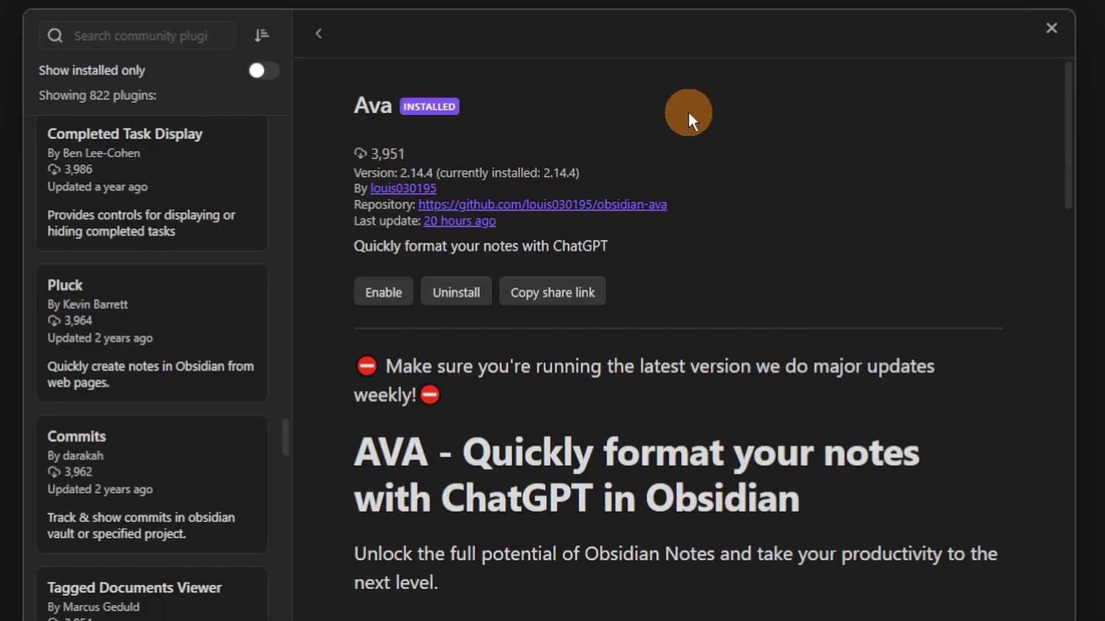
# Step: Read through Ava's plugin description, then close the plugin browser to view Ava's settings
pyautogui.scroll(-3, 681, 205)
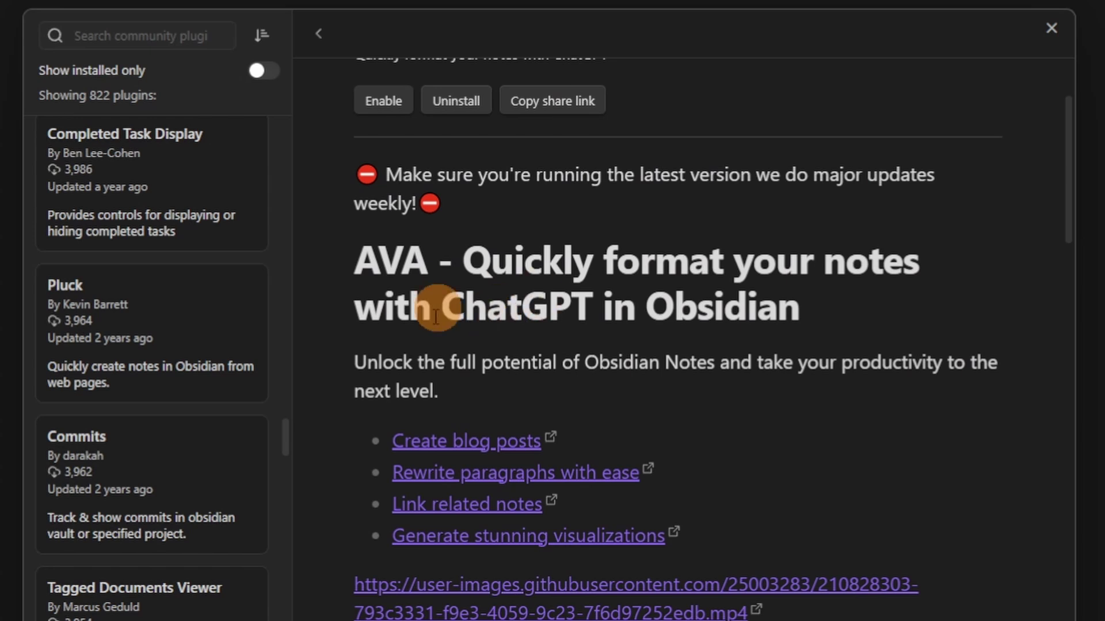
pyautogui.scroll(-8, 715, 385)
pyautogui.scroll(-2, 717, 381)
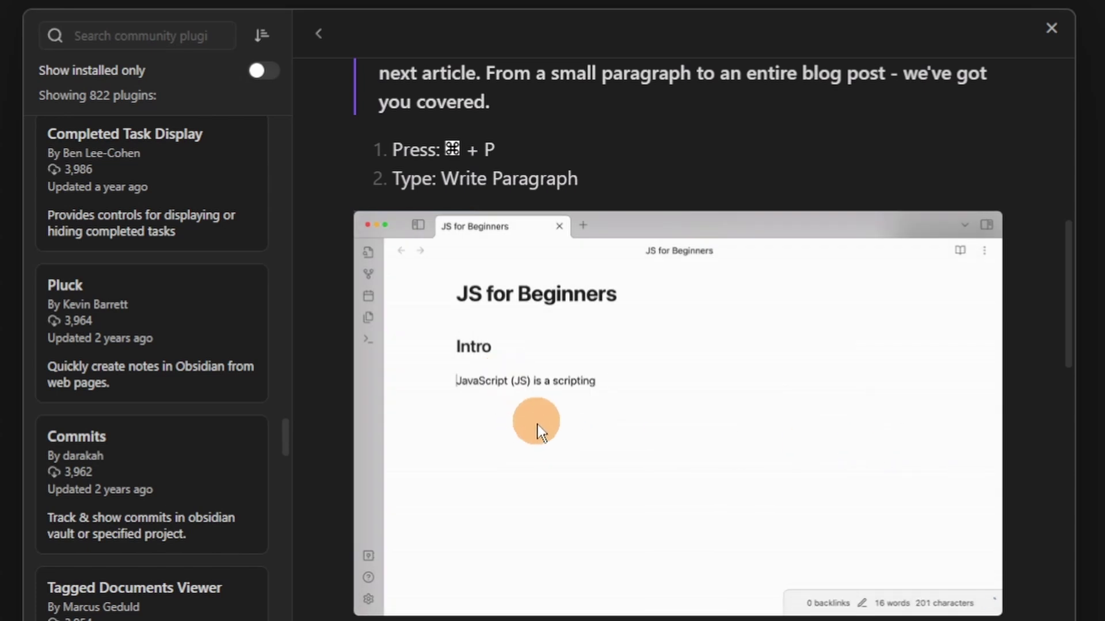
pyautogui.scroll(-8, 677, 339)
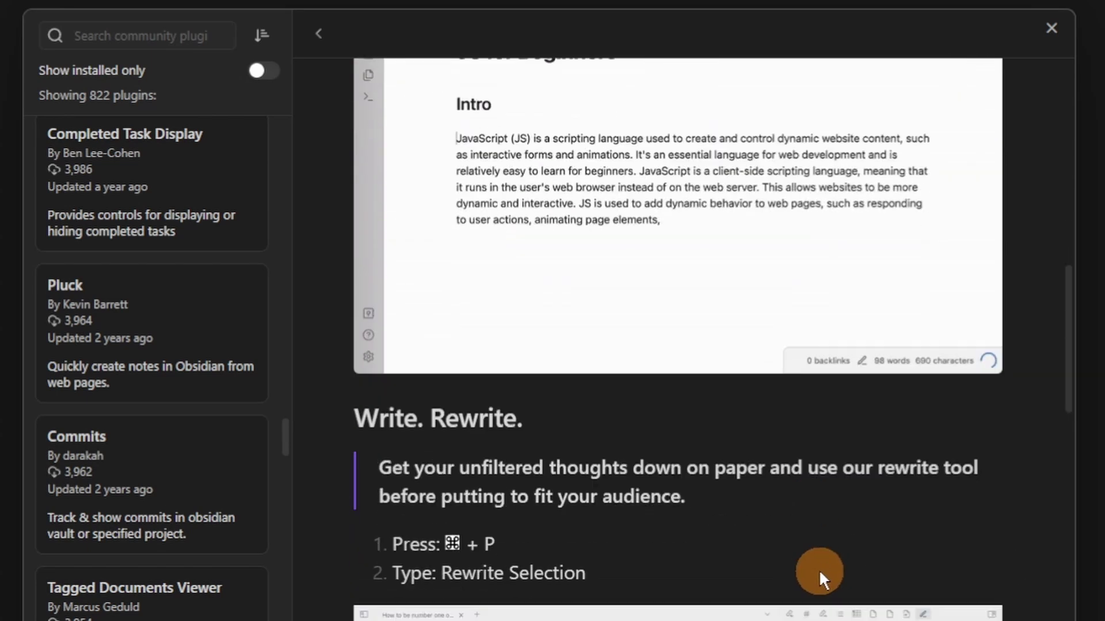
pyautogui.scroll(-1, 798, 506)
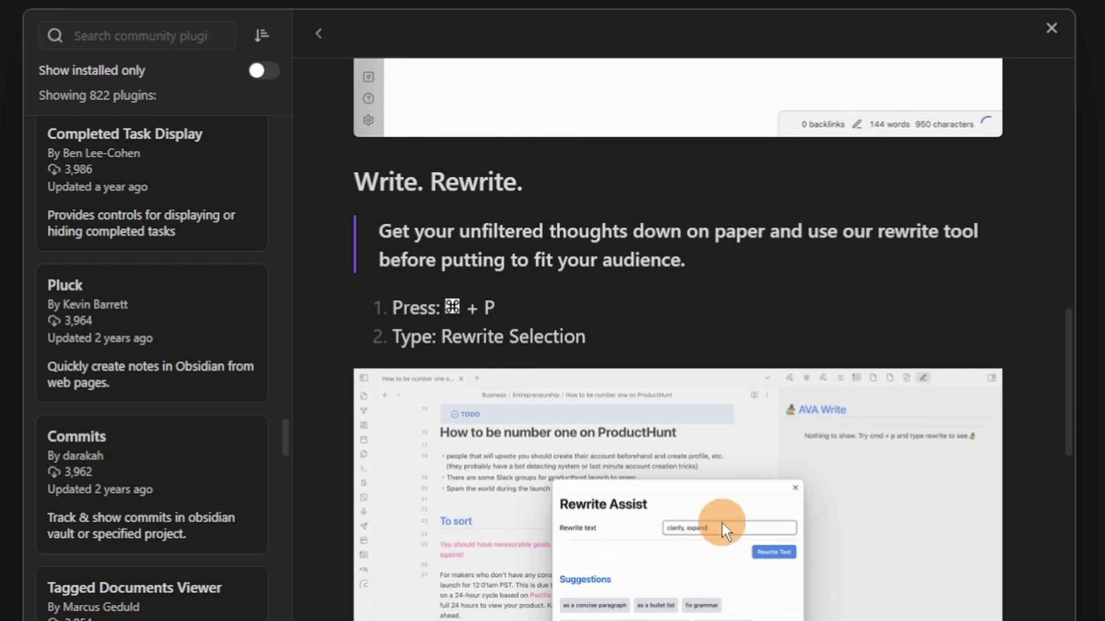
pyautogui.scroll(-7, 920, 542)
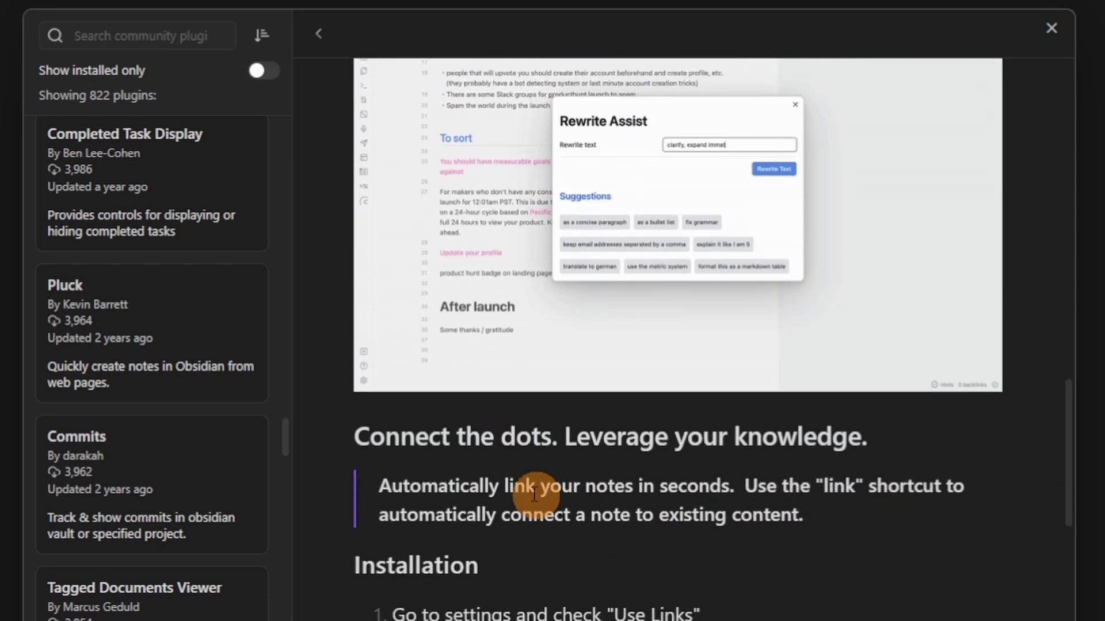
pyautogui.scroll(-3, 595, 480)
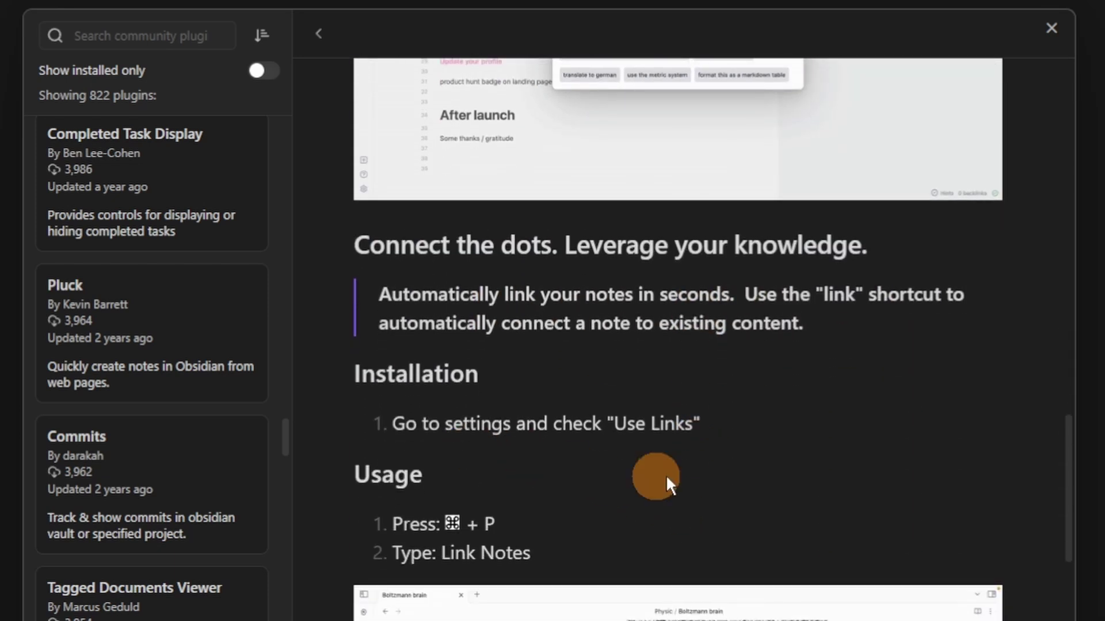
pyautogui.scroll(-9, 813, 423)
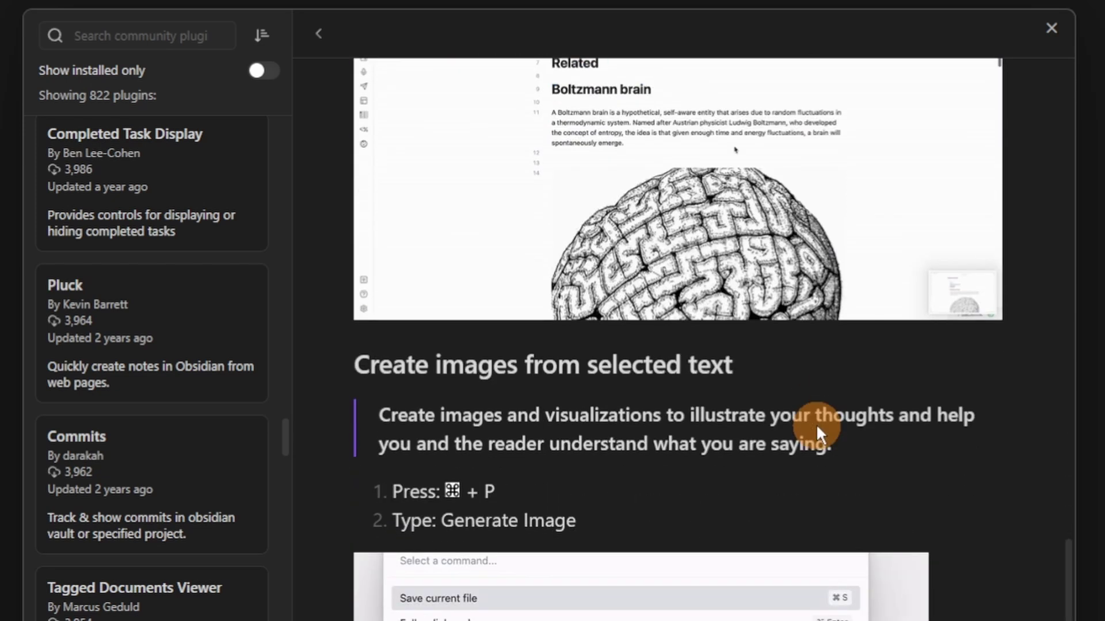
pyautogui.scroll(-2, 817, 426)
pyautogui.scroll(-1, 817, 428)
pyautogui.scroll(2, 817, 426)
pyautogui.click(1050, 28)
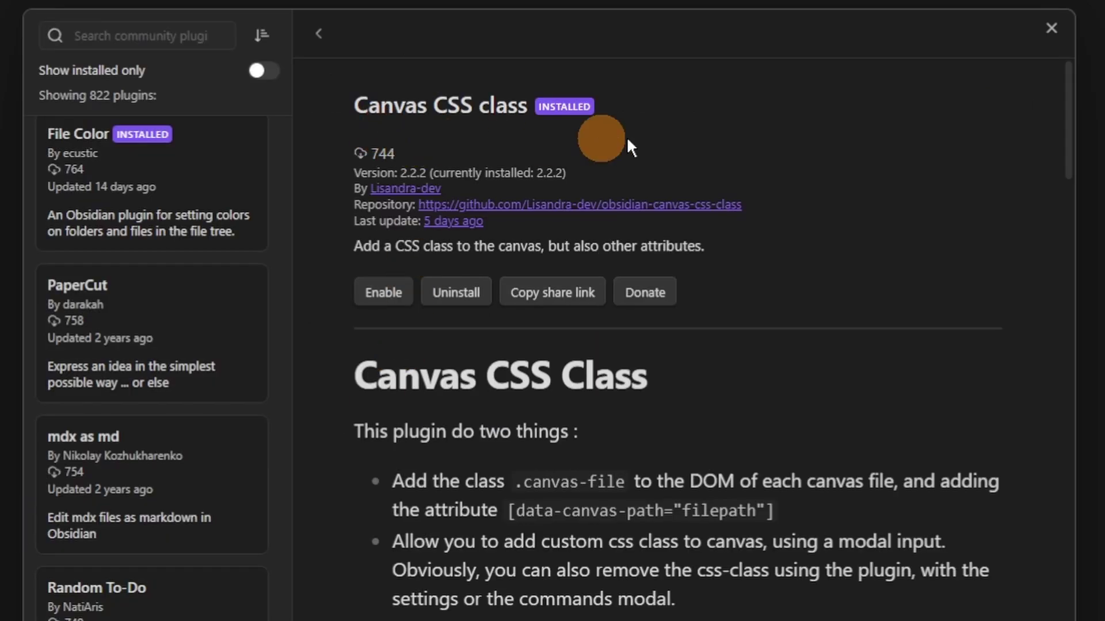
# Step: Scroll through the Canvas CSS class README
pyautogui.scroll(-5, 778, 161)
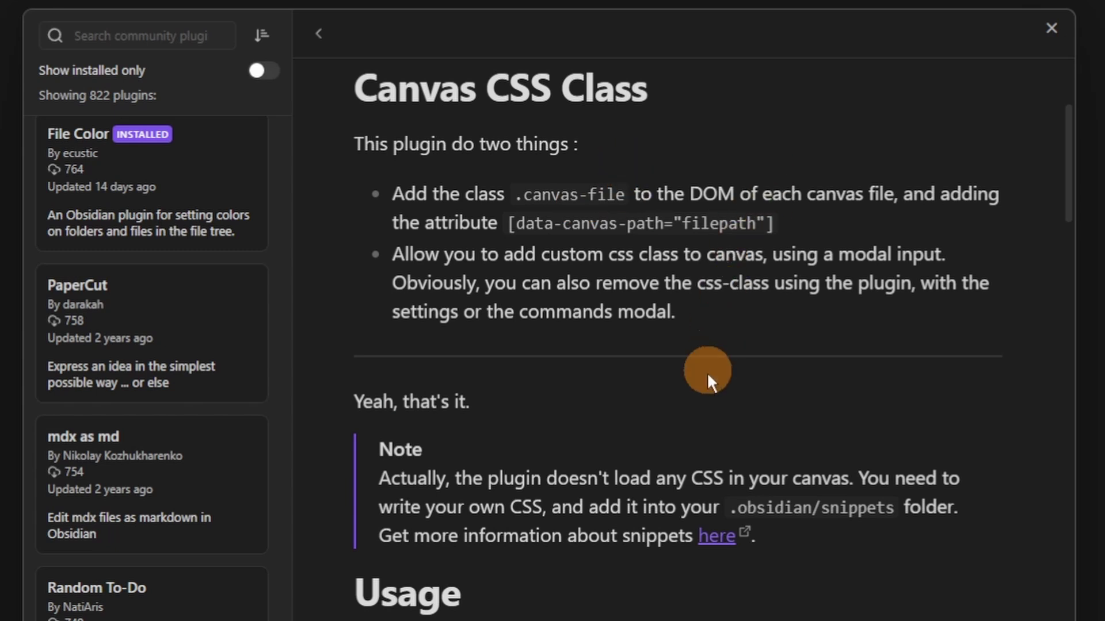
pyautogui.scroll(-10, 696, 442)
pyautogui.scroll(-8, 700, 448)
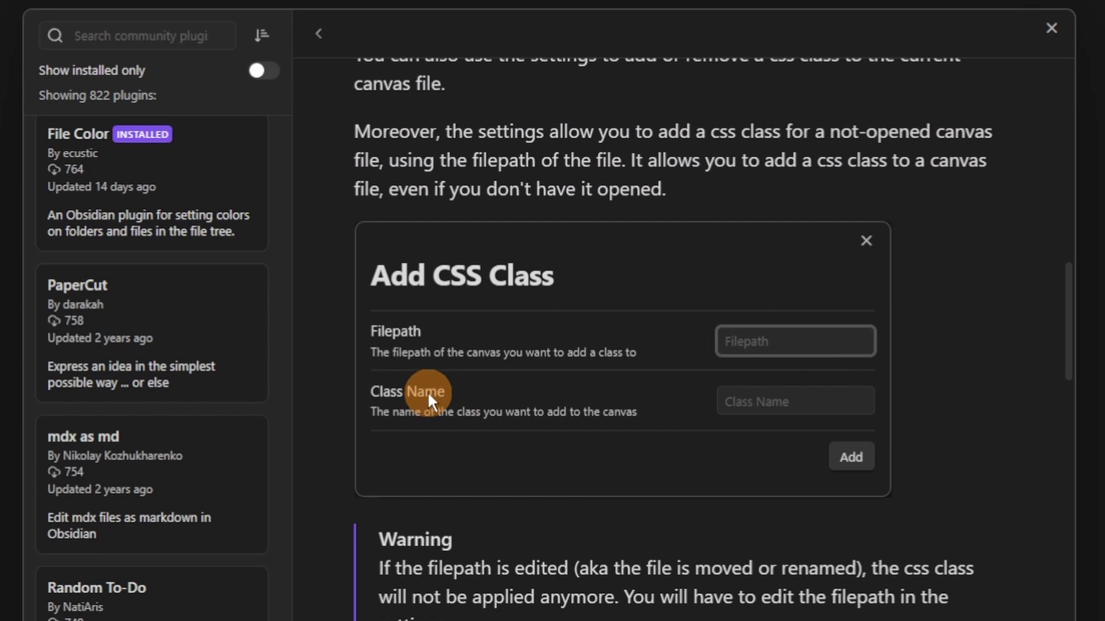
pyautogui.scroll(-5, 707, 565)
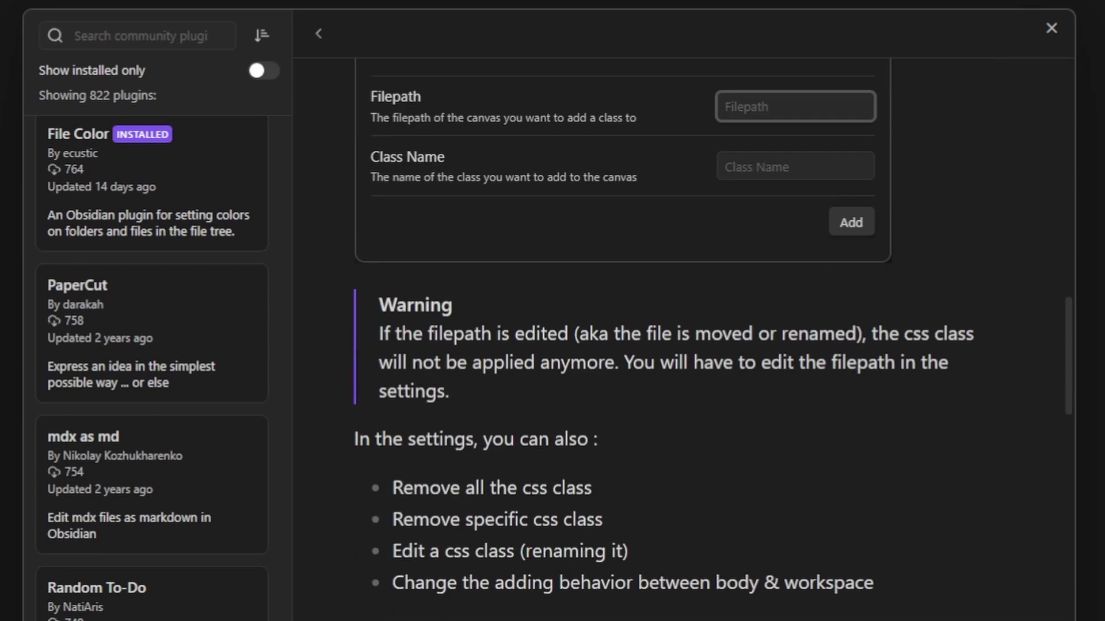
pyautogui.scroll(-8, 684, 345)
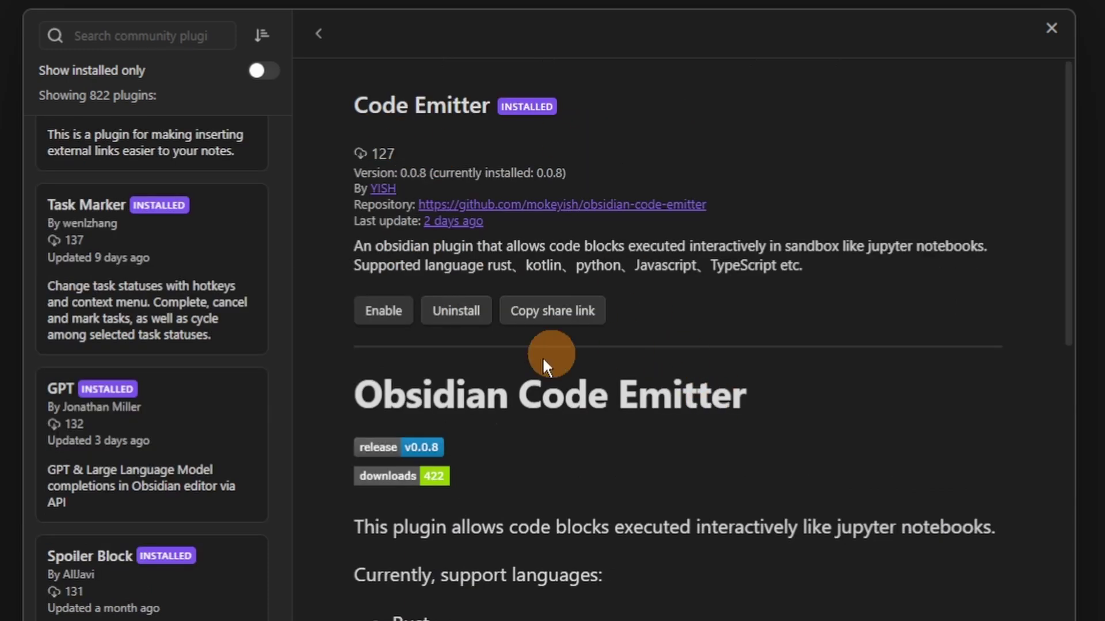
# Step: Scroll through the Code Emitter page and the Chronology README about calendar and timeline views
pyautogui.scroll(-12, 800, 409)
pyautogui.scroll(-6, 800, 325)
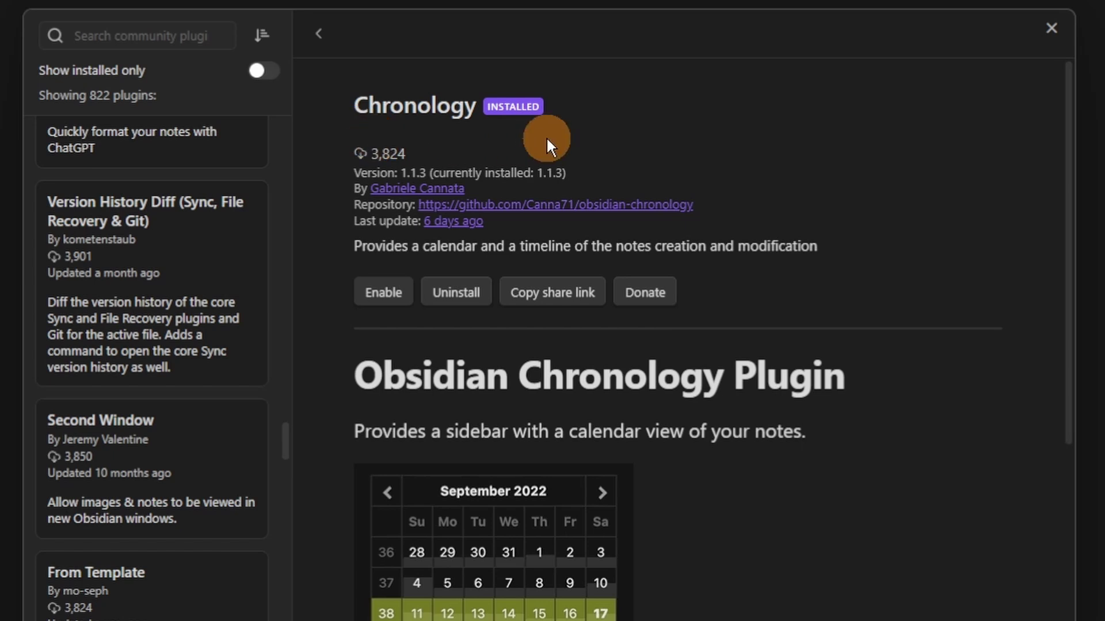
pyautogui.scroll(-5, 862, 244)
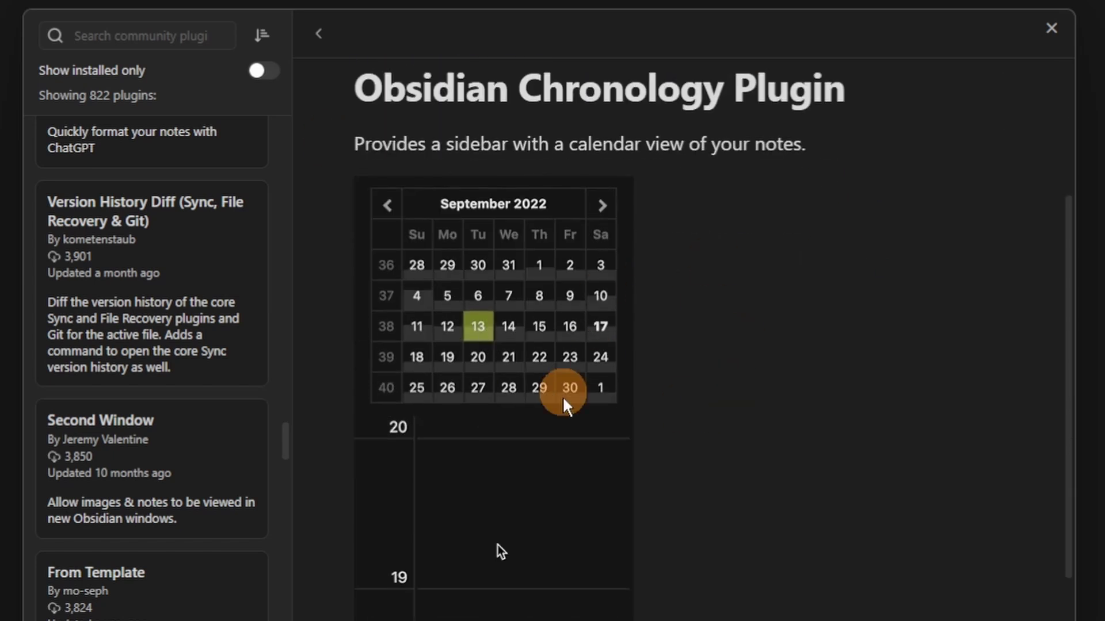
pyautogui.scroll(-9, 739, 433)
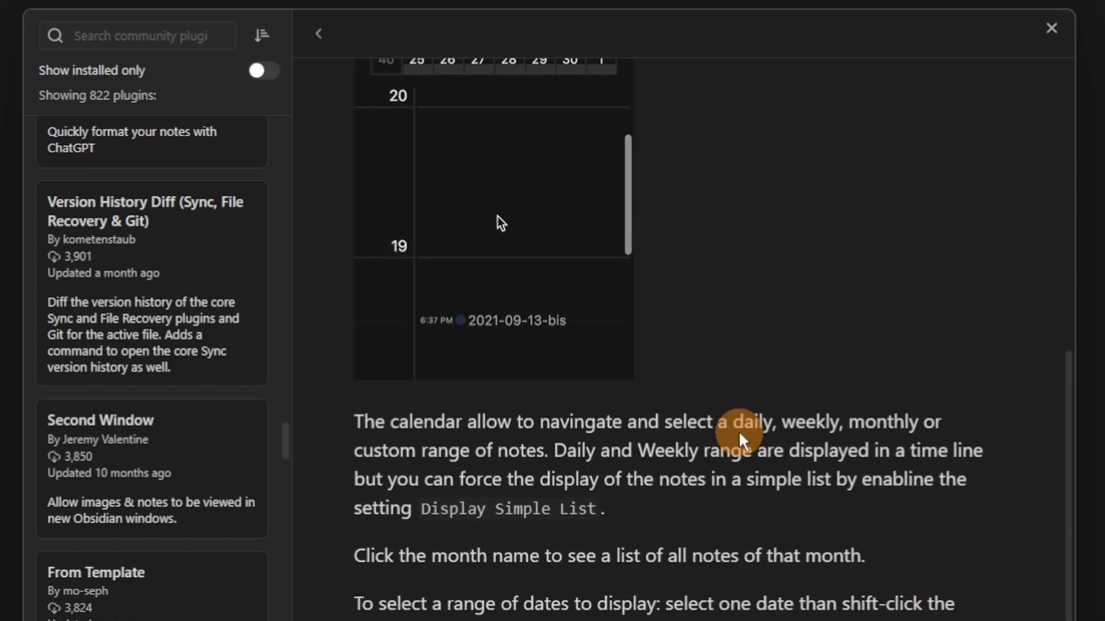
pyautogui.scroll(-3, 739, 435)
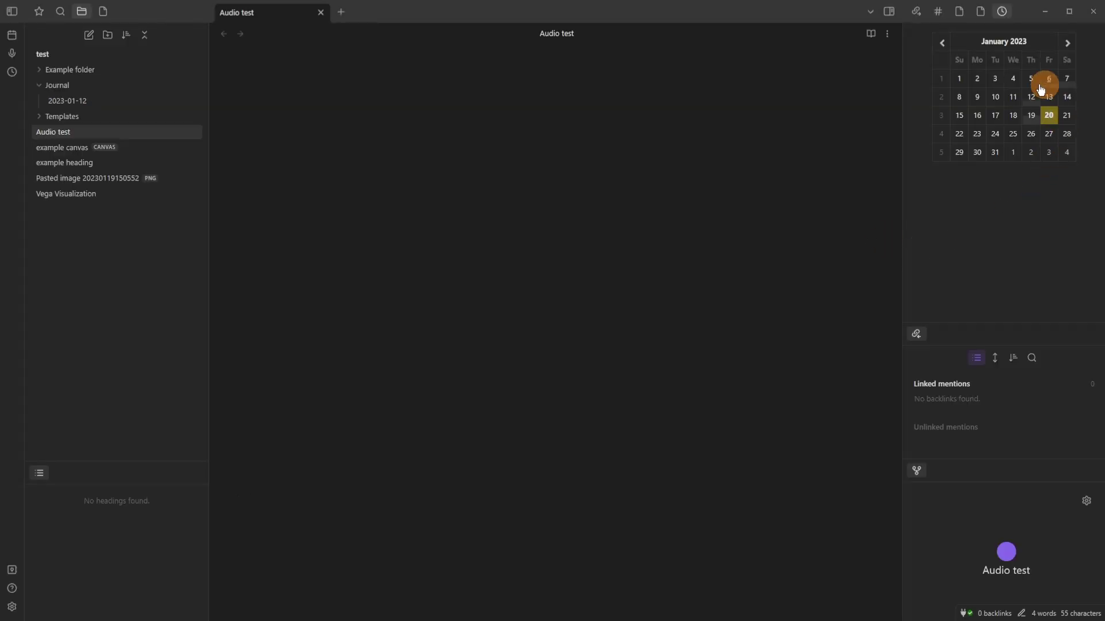
# Step: Show January 19 in the timeline, expand its 2 Elements entry, and open the example heading note
pyautogui.click(1031, 117)
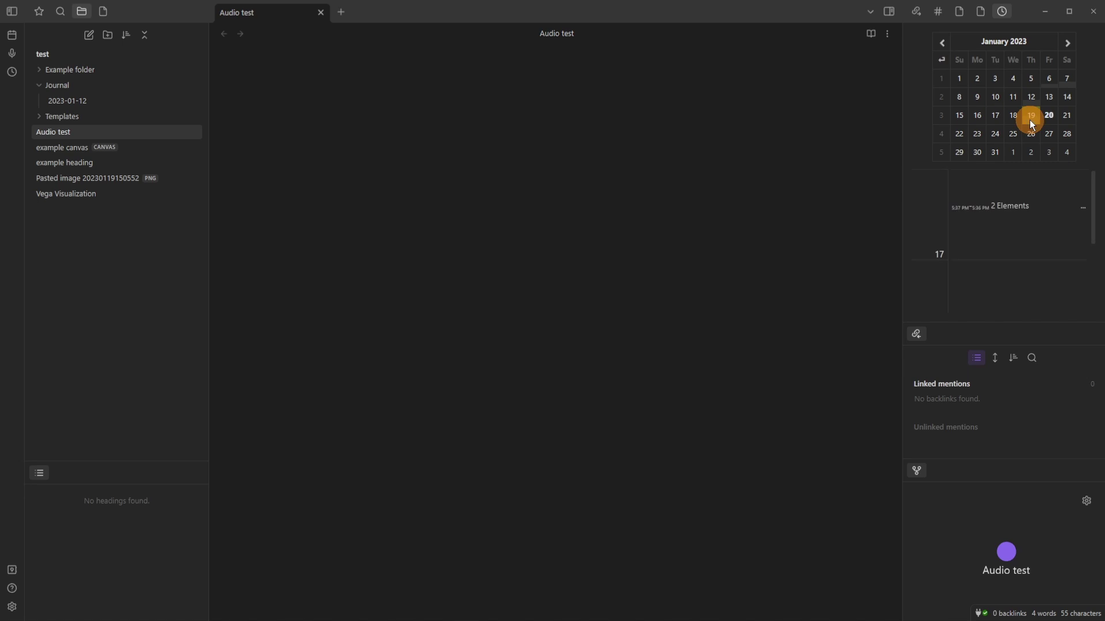
pyautogui.click(1079, 327)
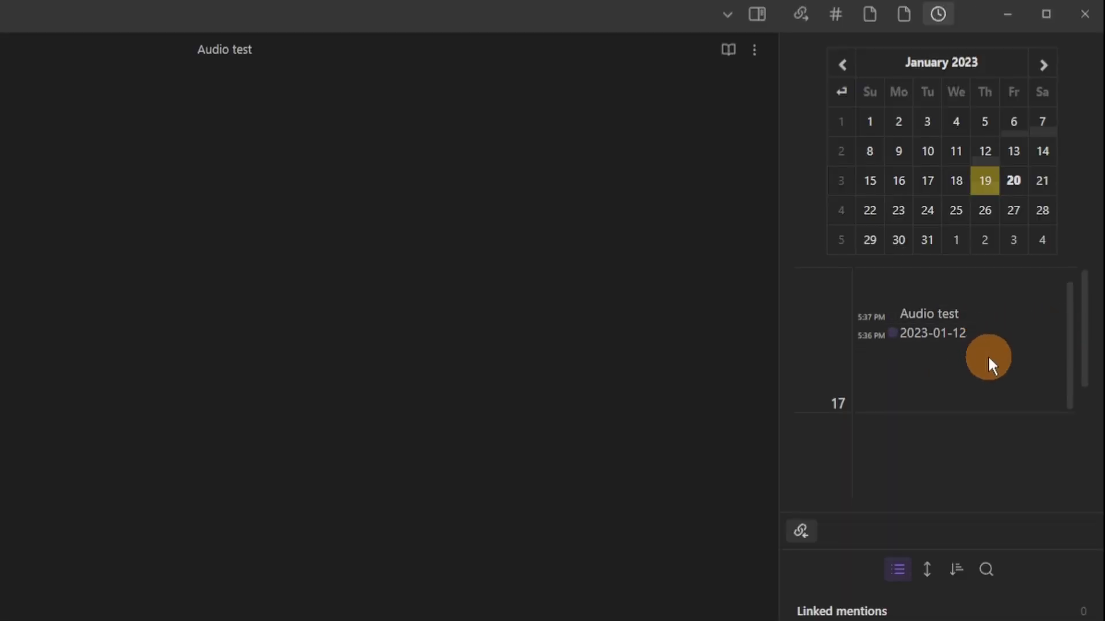
pyautogui.scroll(-3, 1010, 453)
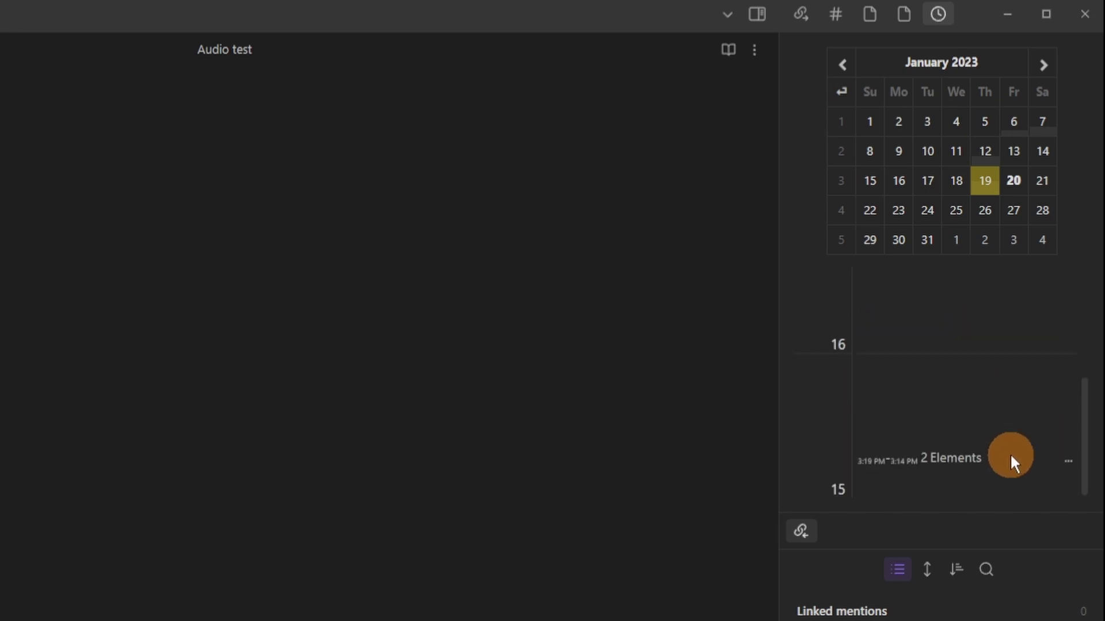
pyautogui.click(1000, 467)
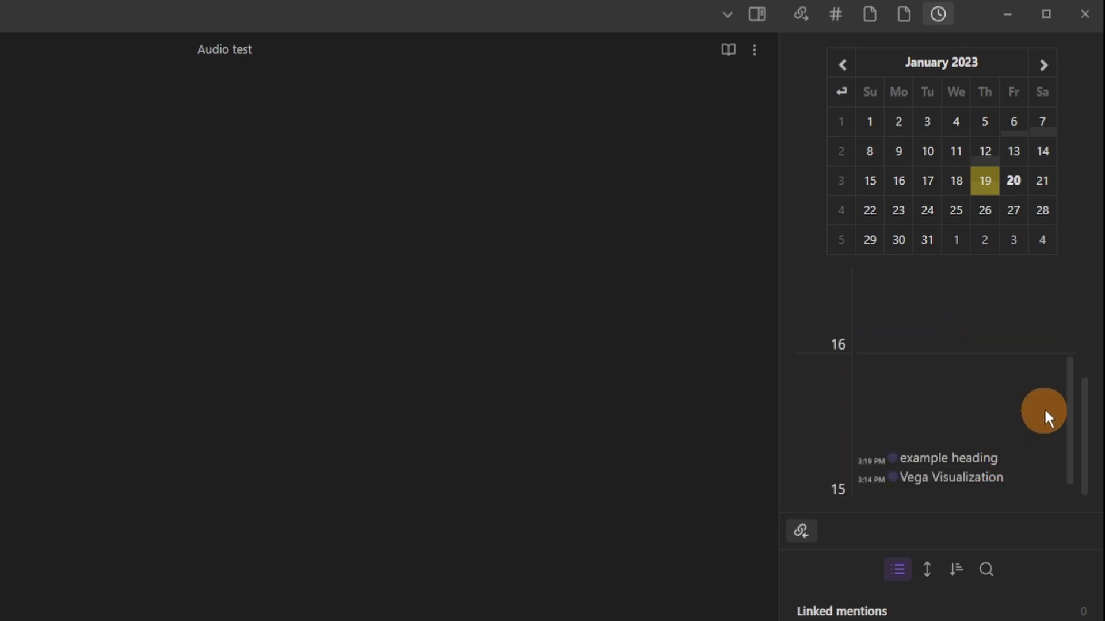
pyautogui.click(971, 453)
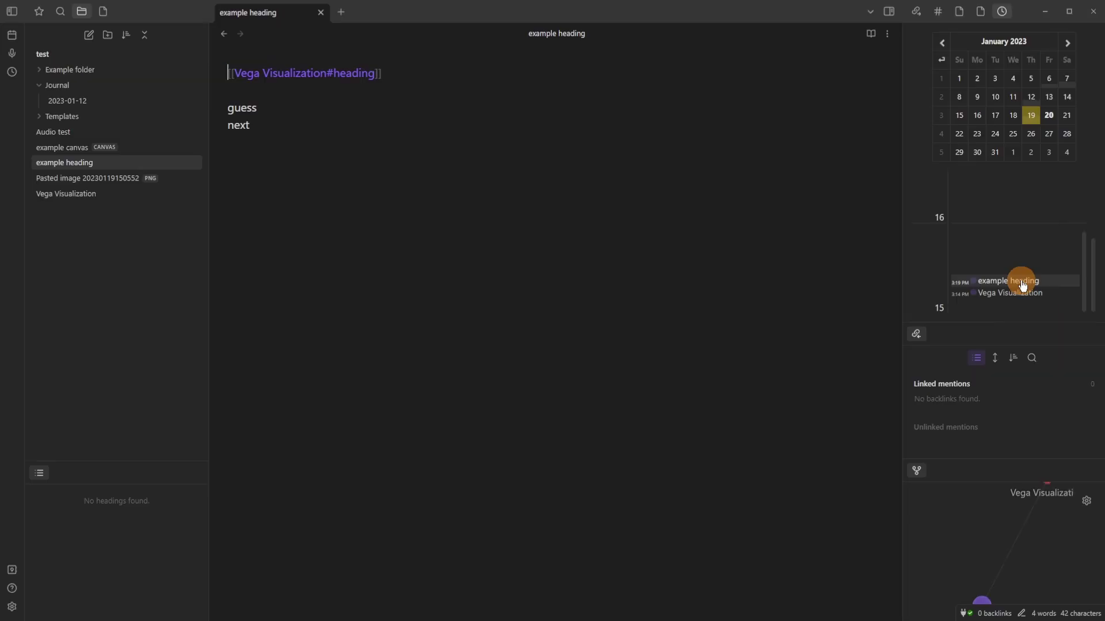
# Step: Place the caret in the note, then open the daily template note from January 6's files
pyautogui.moveTo(328, 73)
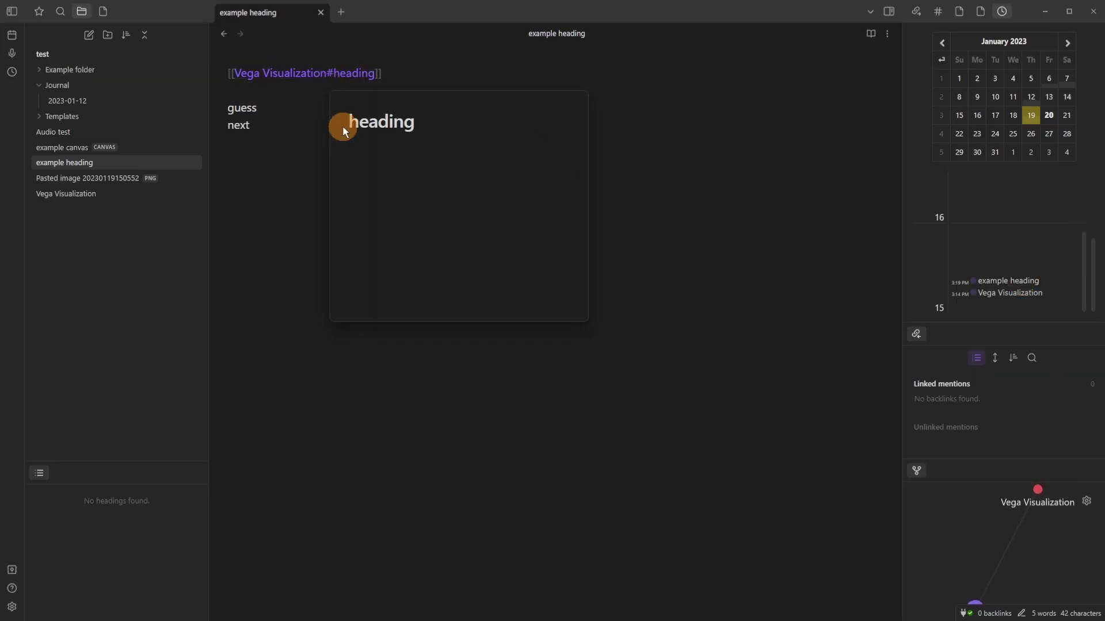
pyautogui.click(278, 123)
pyautogui.click(1052, 81)
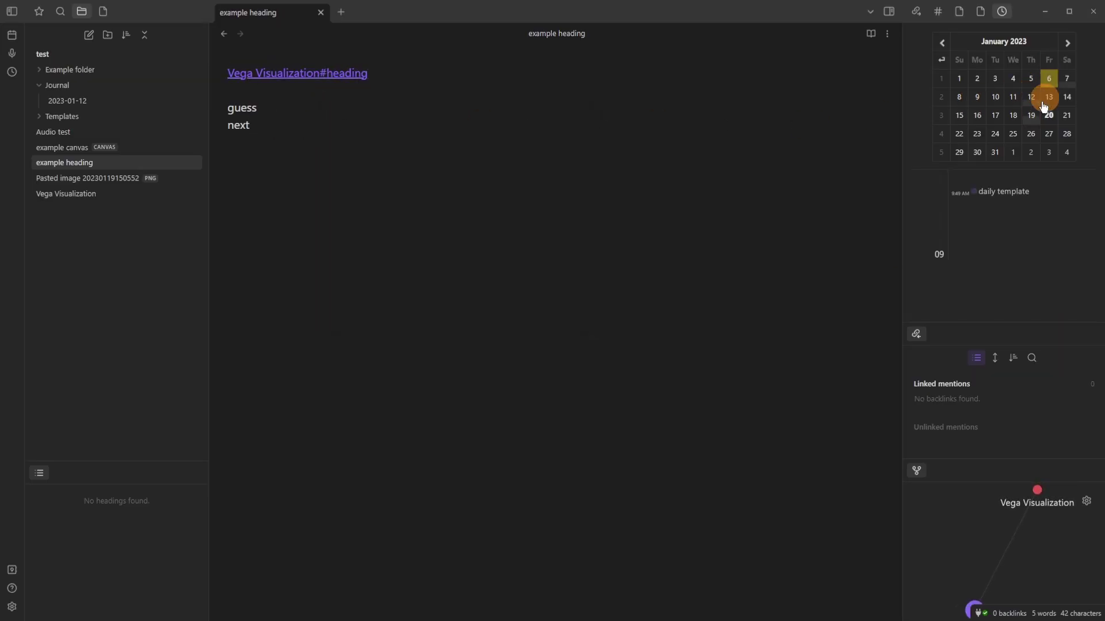
pyautogui.click(1013, 197)
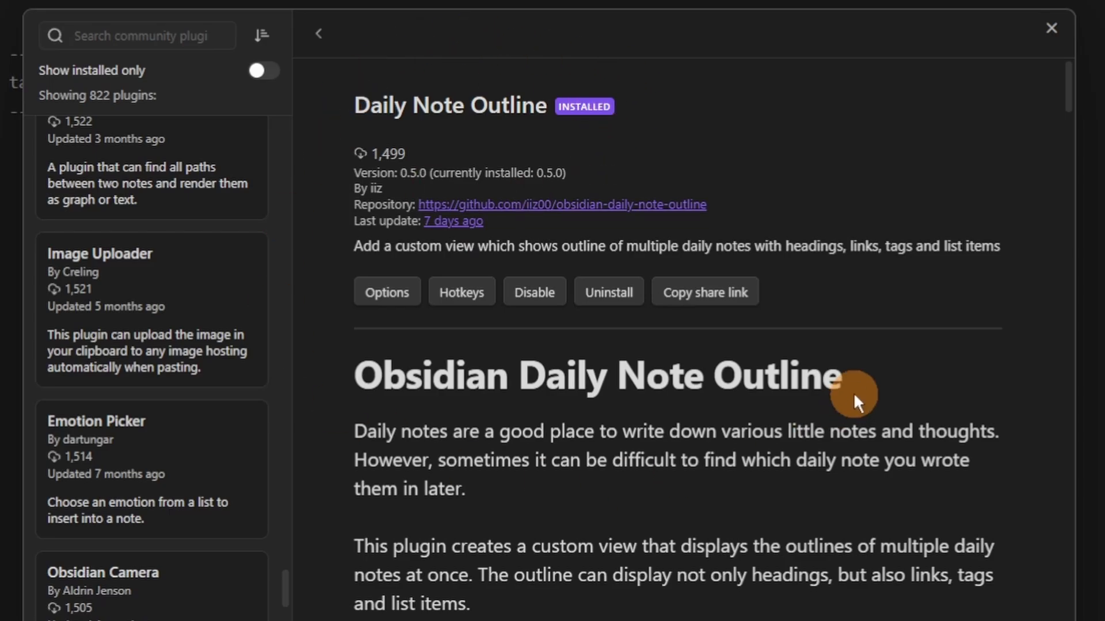
# Step: Scroll through the Daily Note Outline plugin description
pyautogui.scroll(-15, 853, 394)
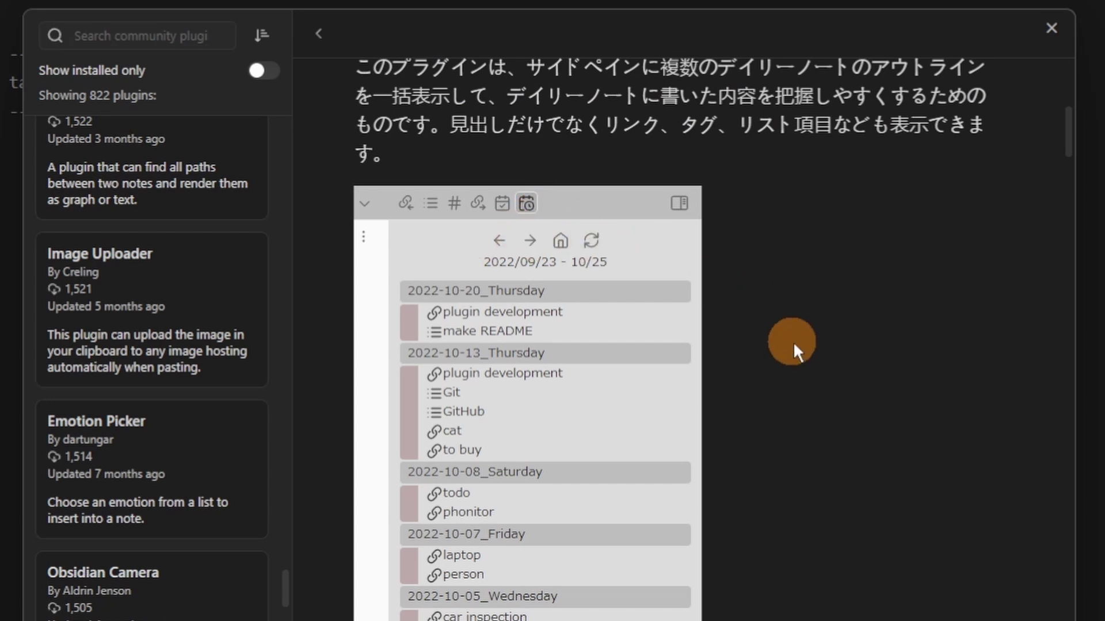
pyautogui.scroll(-10, 793, 345)
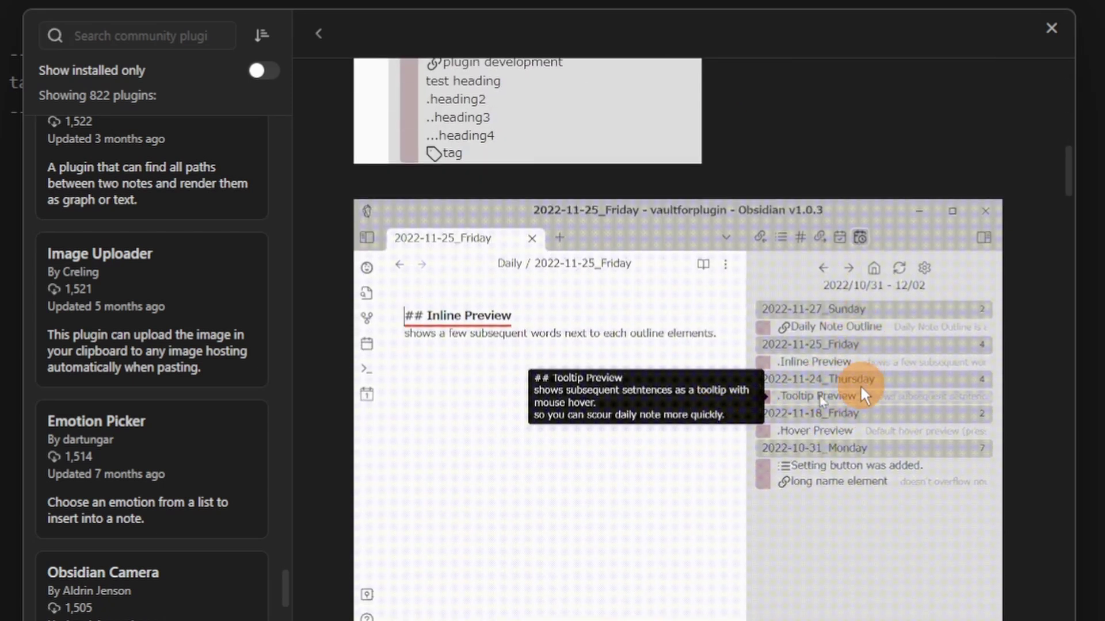
pyautogui.scroll(-7, 878, 316)
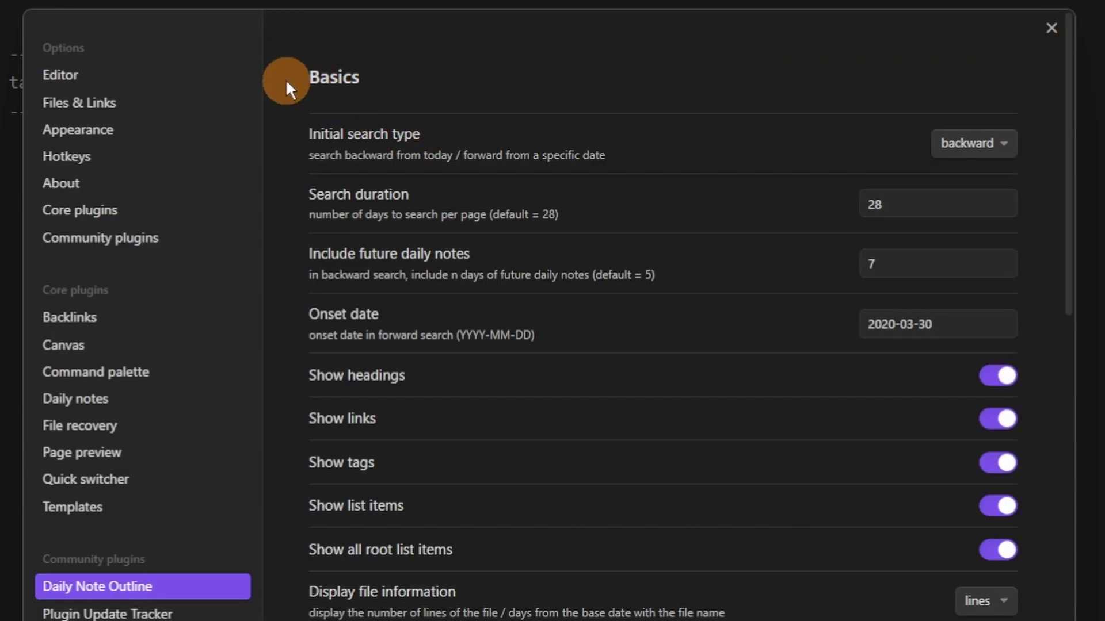
# Step: Keep Initial search type as Backward, review the remaining outline settings, and close Settings
pyautogui.click(999, 142)
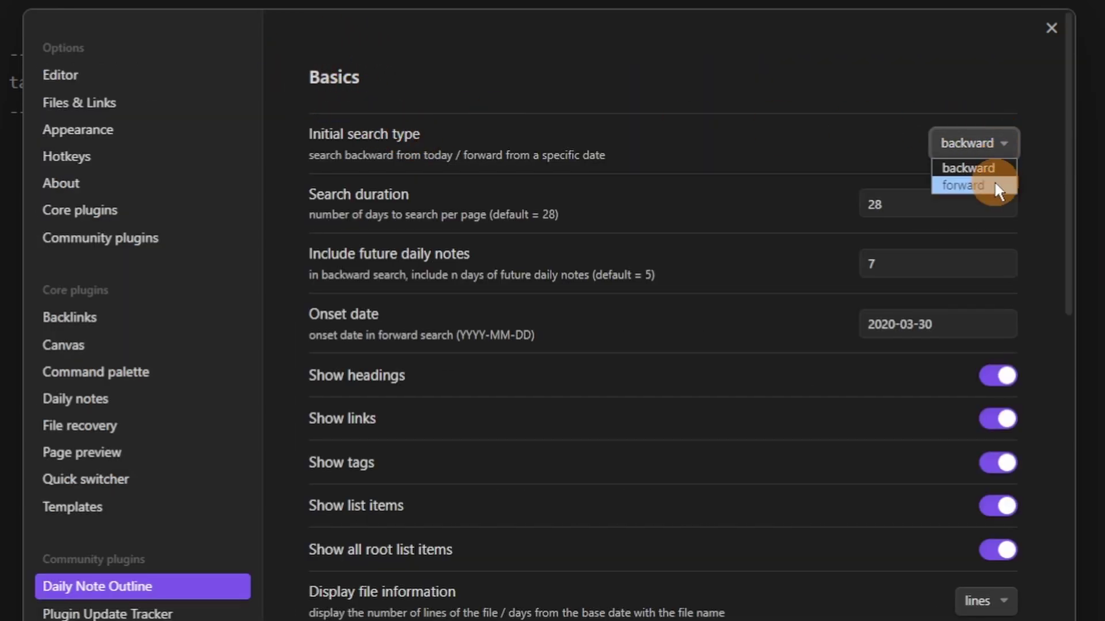
pyautogui.click(891, 136)
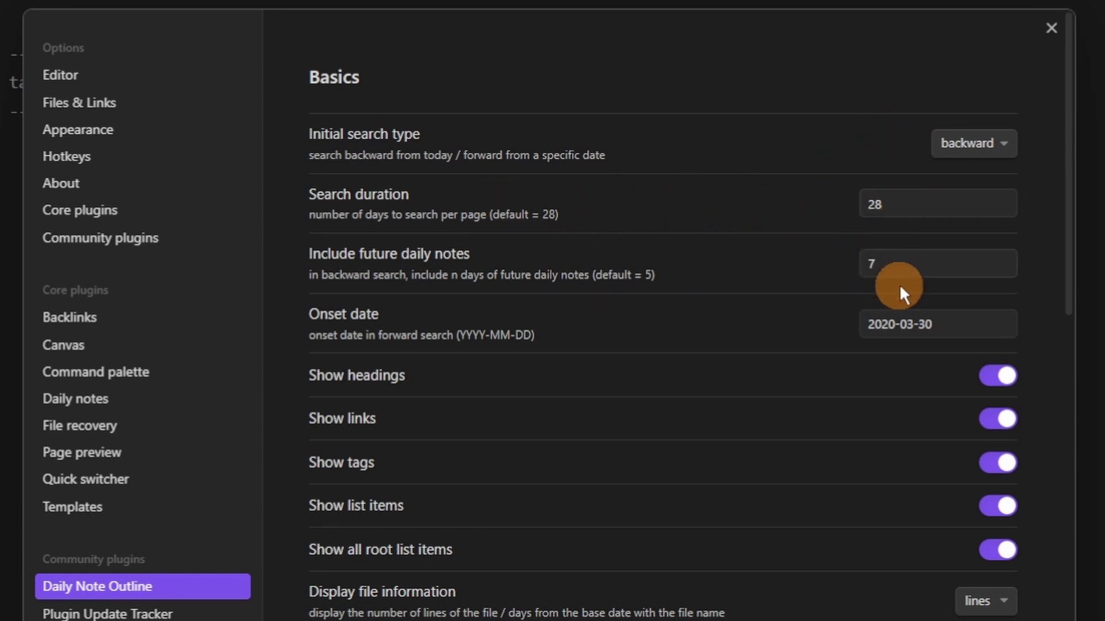
pyautogui.scroll(-3, 749, 275)
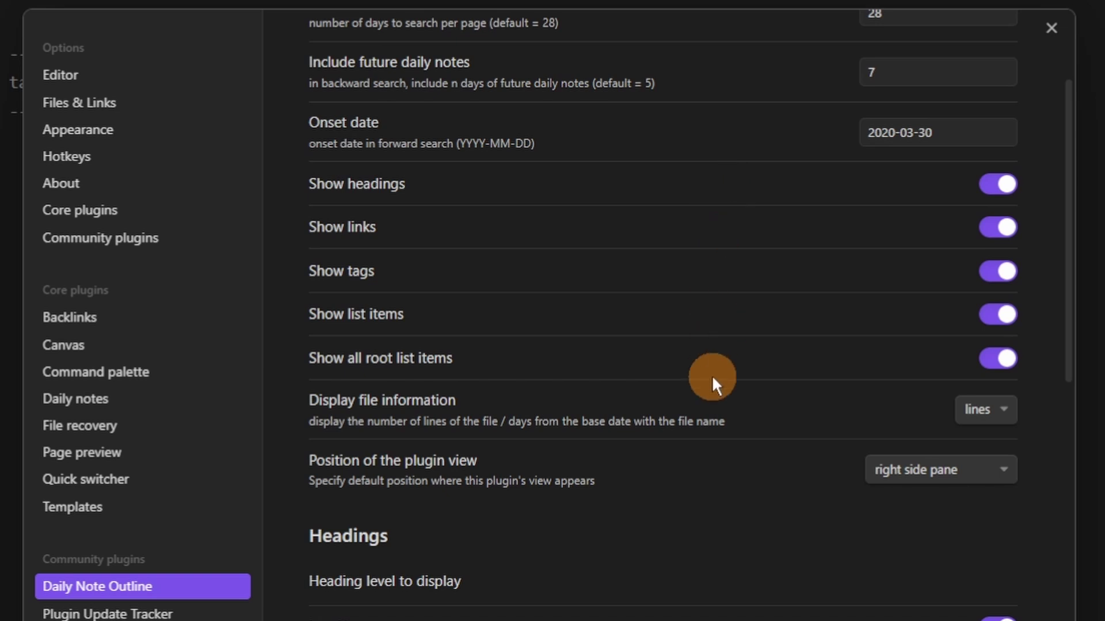
pyautogui.scroll(-5, 710, 398)
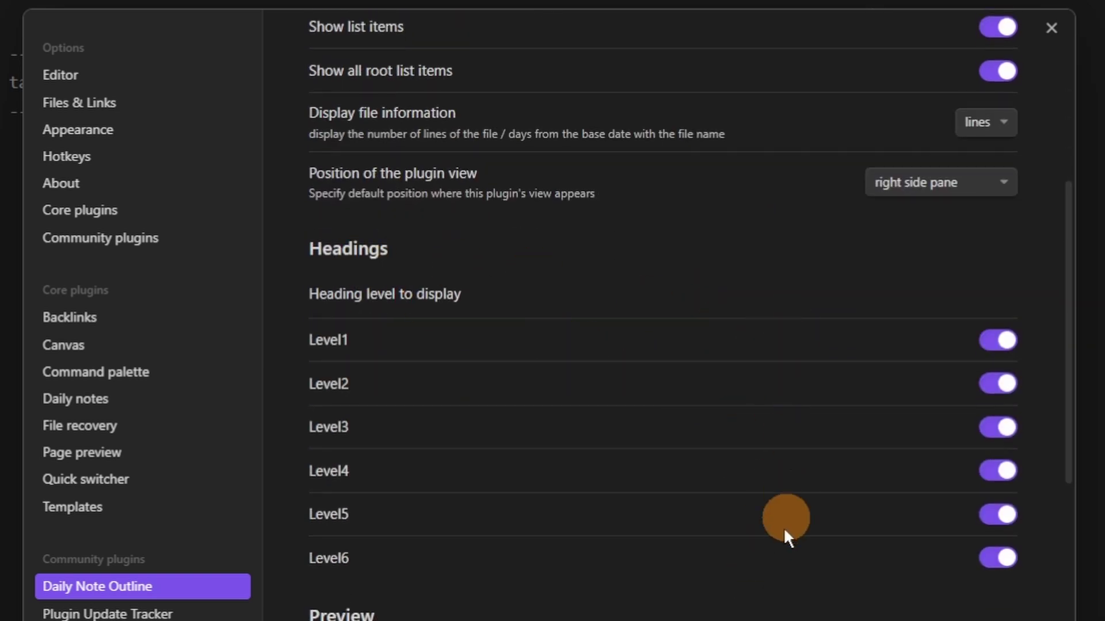
pyautogui.scroll(-6, 772, 581)
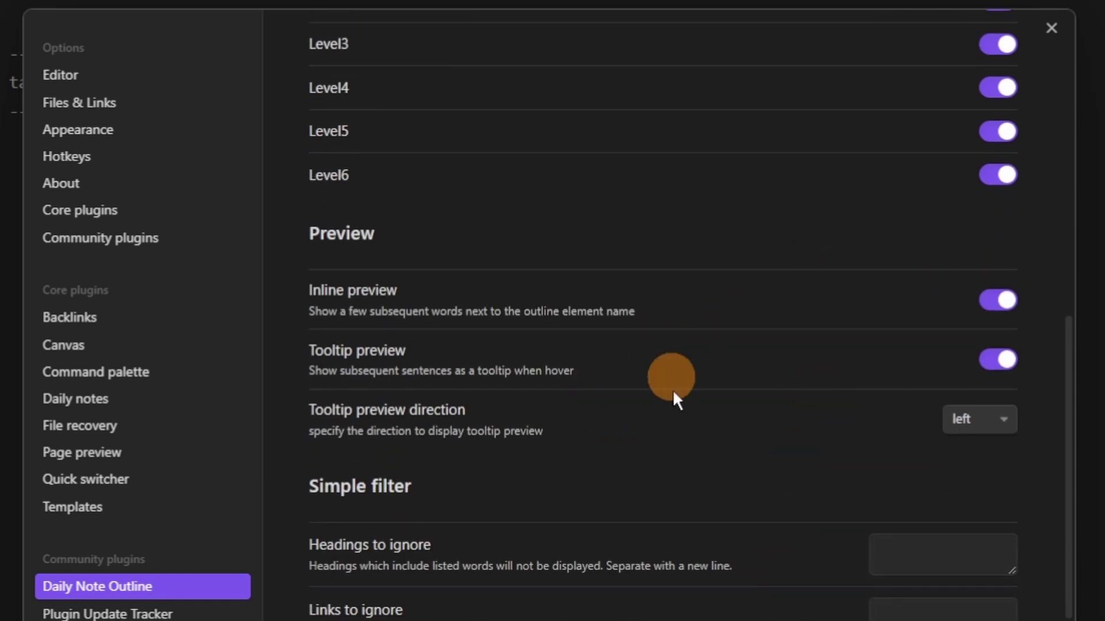
pyautogui.scroll(-5, 695, 494)
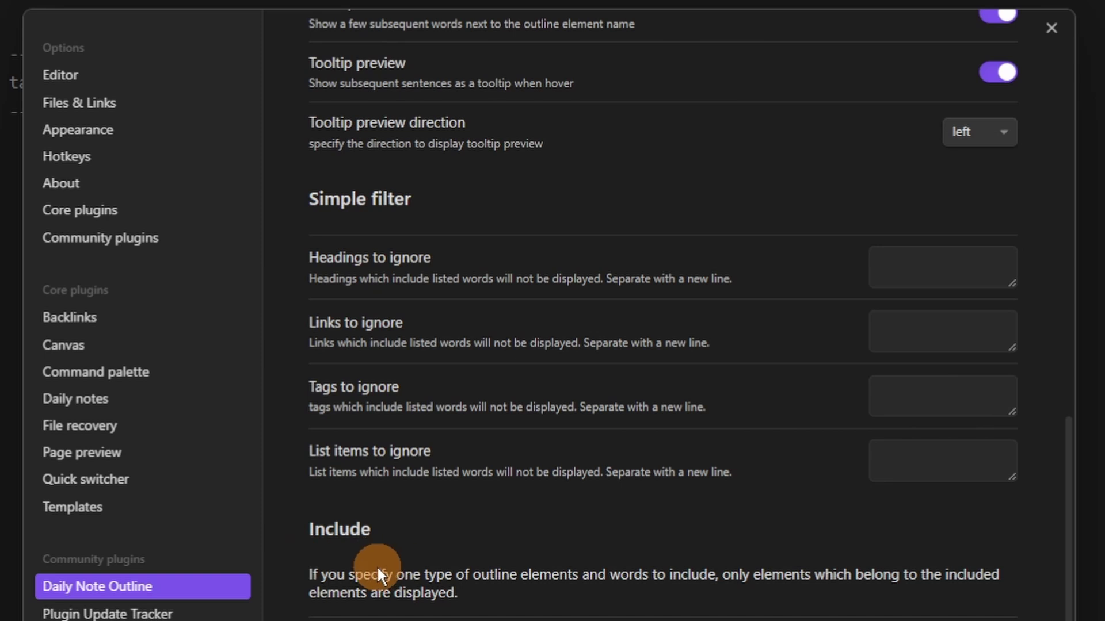
pyautogui.scroll(-6, 626, 582)
pyautogui.scroll(-1, 592, 609)
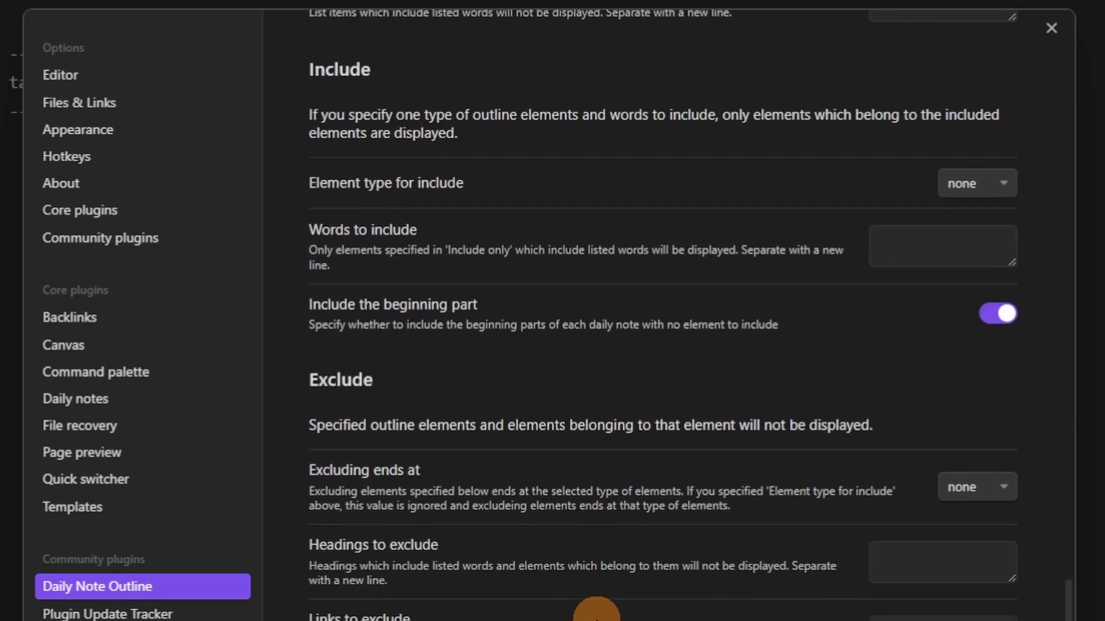
pyautogui.click(1079, 464)
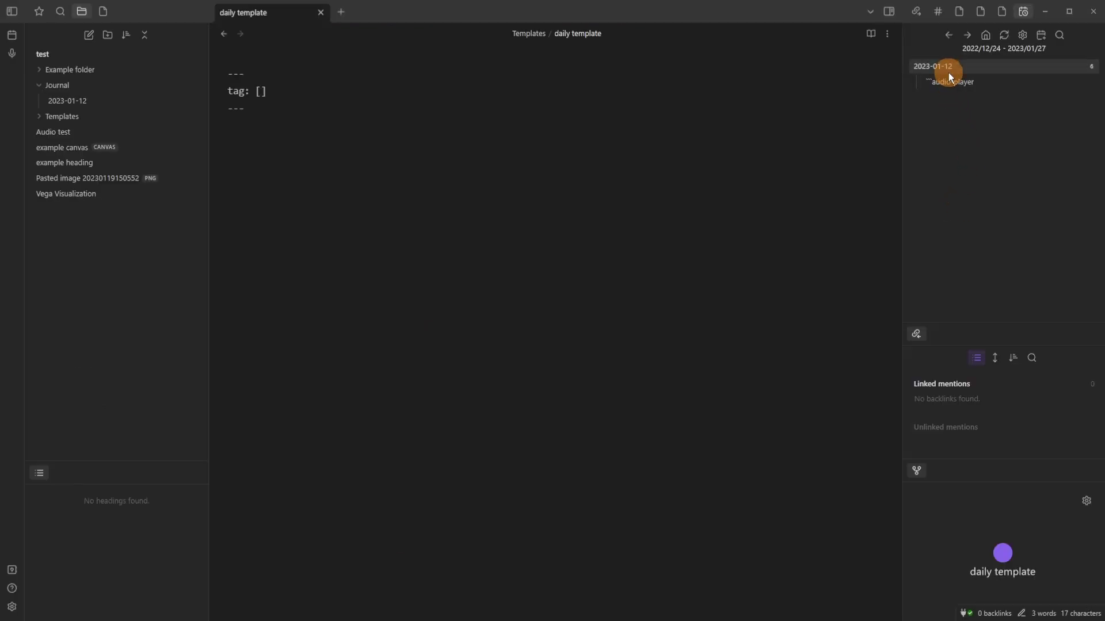
# Step: Open the 2023-01-12 note and add a '## heading' line below the audio-player block
pyautogui.click(968, 84)
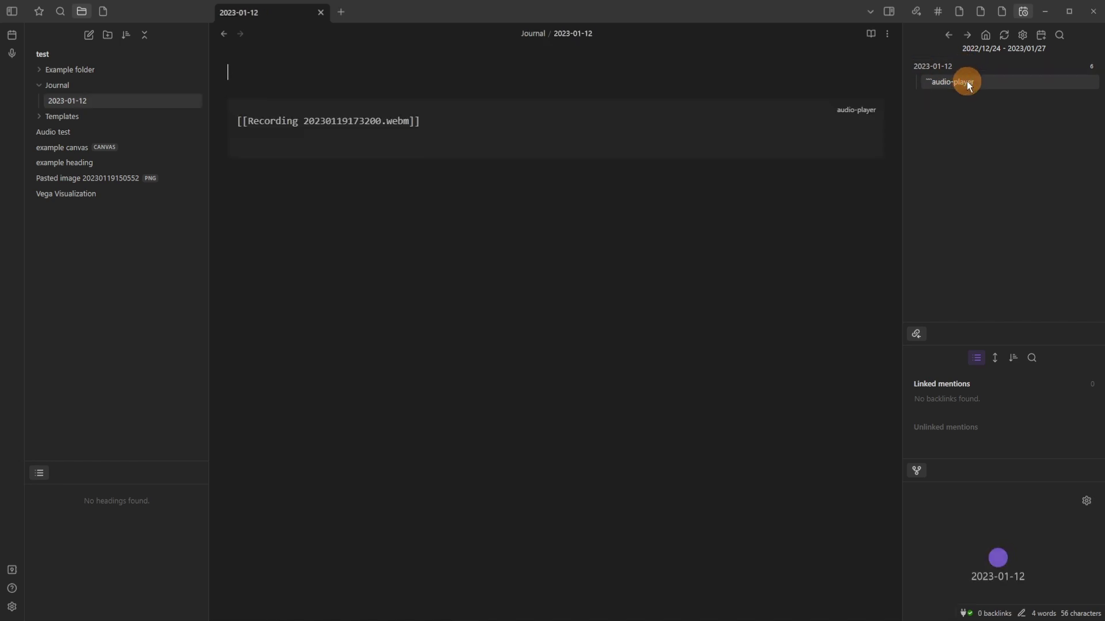
pyautogui.click(298, 109)
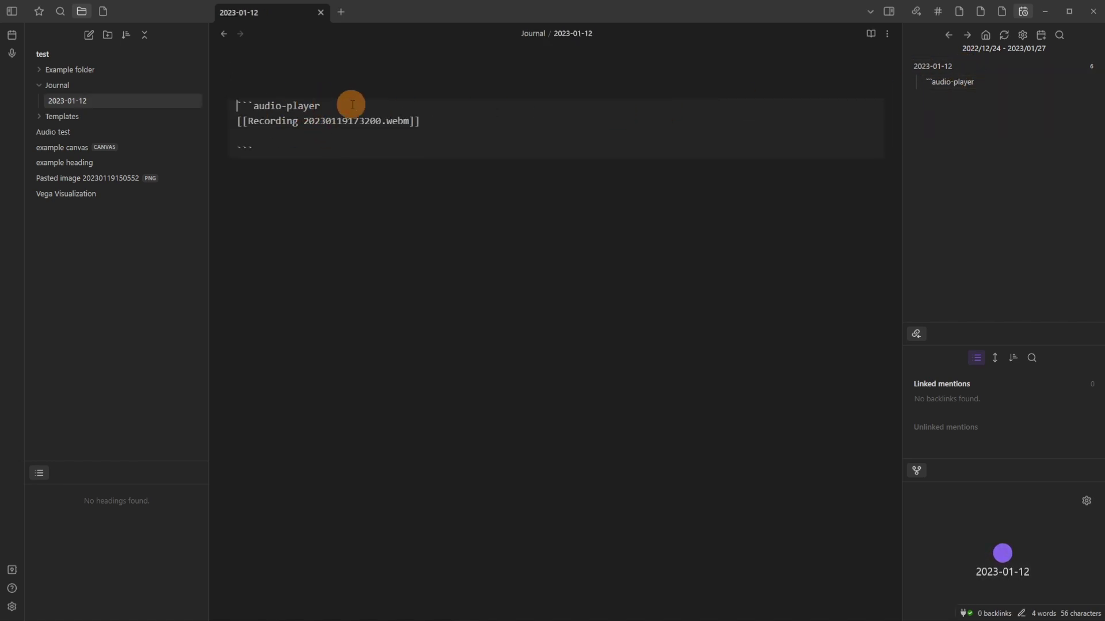
pyautogui.click(345, 180)
pyautogui.press('Return')
pyautogui.press('Return')
pyautogui.write('## heading')
pyautogui.press('Return')
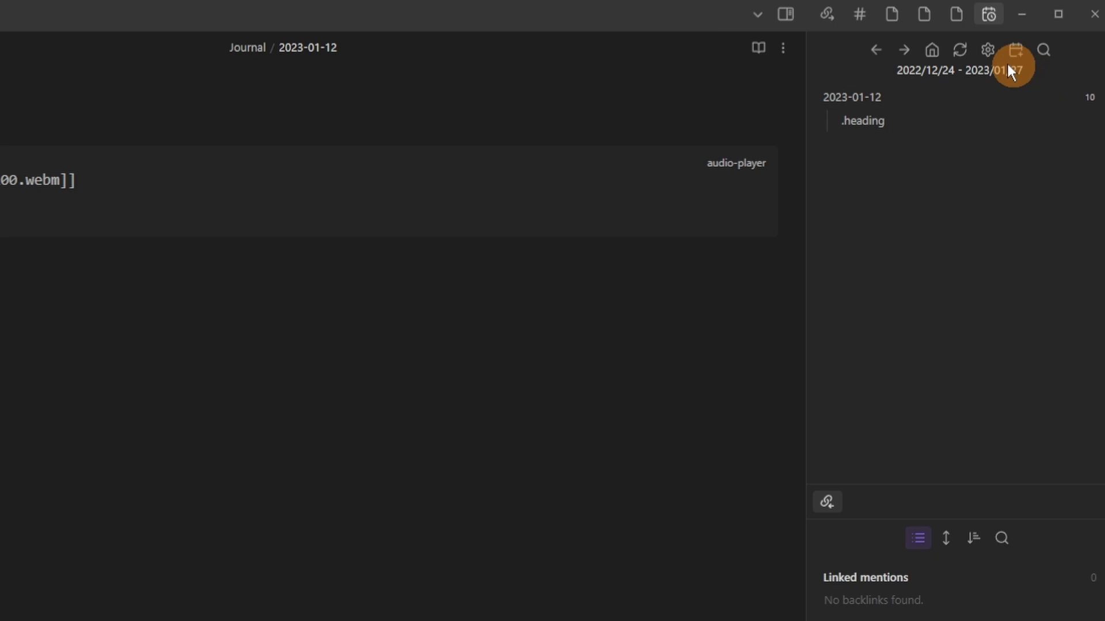
# Step: Advance the outline three times to late March–April, return to the current range, then open and close its settings
pyautogui.click(904, 48)
pyautogui.click(903, 50)
pyautogui.click(903, 49)
pyautogui.click(932, 49)
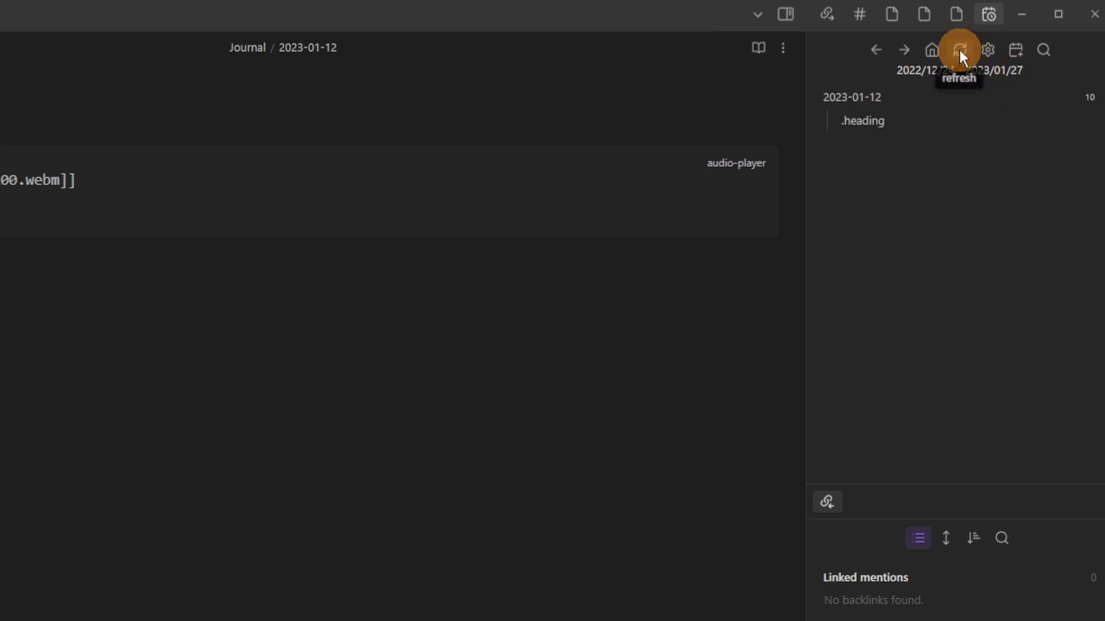
pyautogui.click(990, 51)
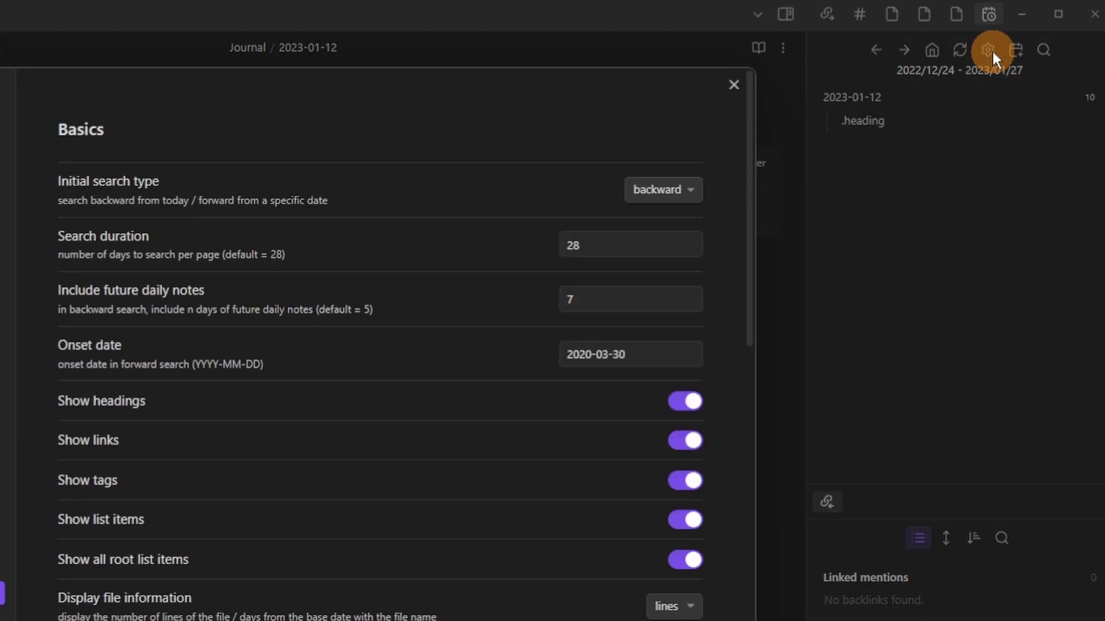
pyautogui.click(986, 133)
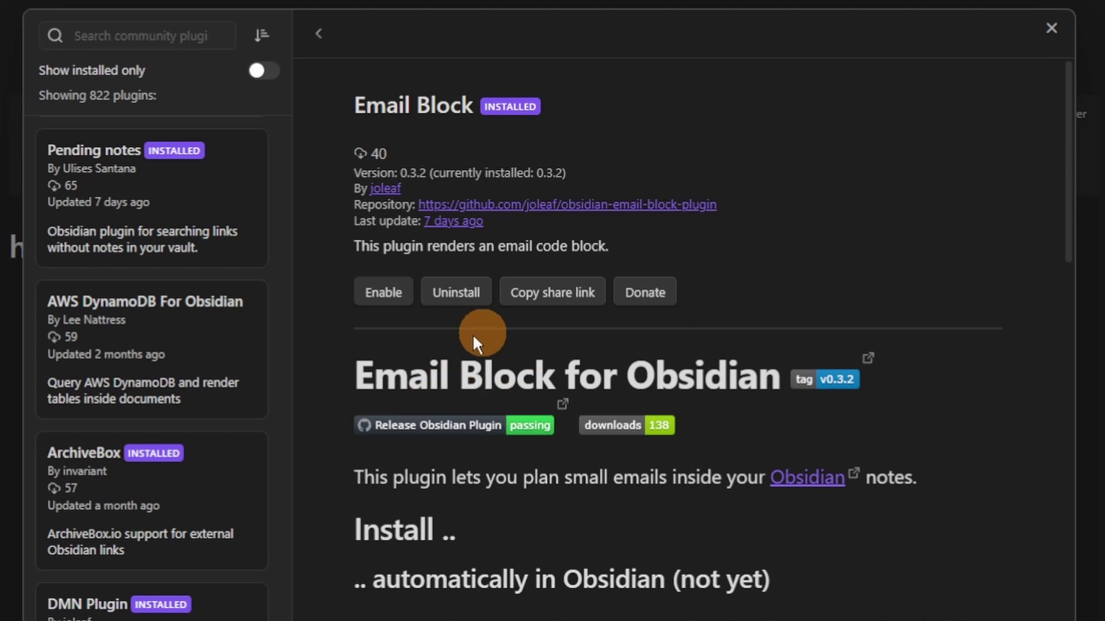
# Step: Scroll through the plugin page, then start a new plugin search with 'hyp'
pyautogui.scroll(-10, 691, 520)
pyautogui.scroll(-3, 690, 520)
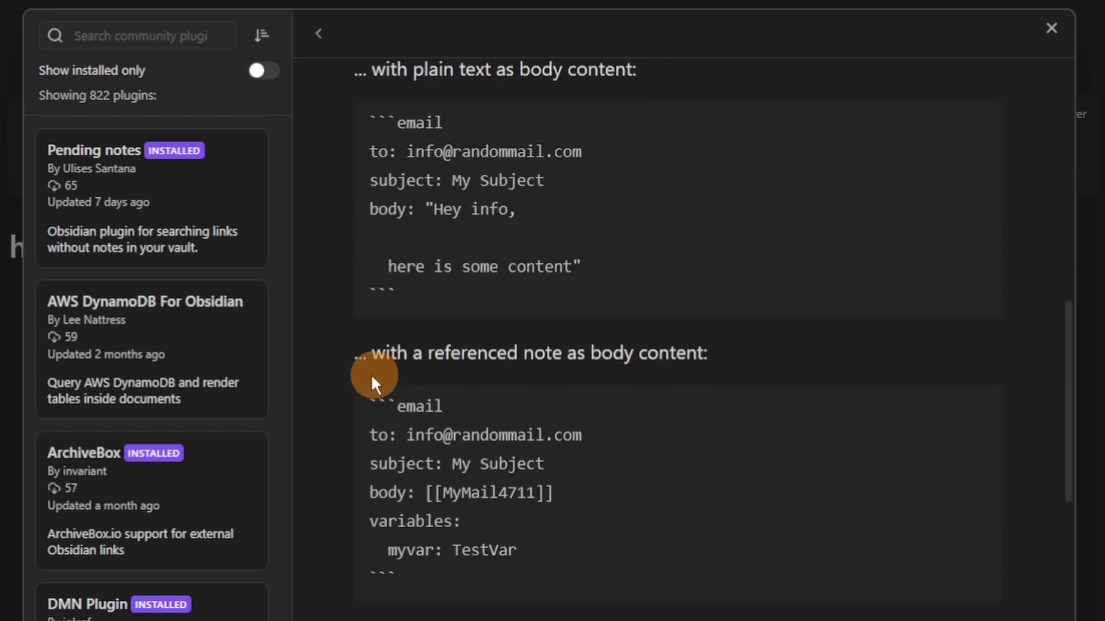
pyautogui.scroll(-14, 751, 502)
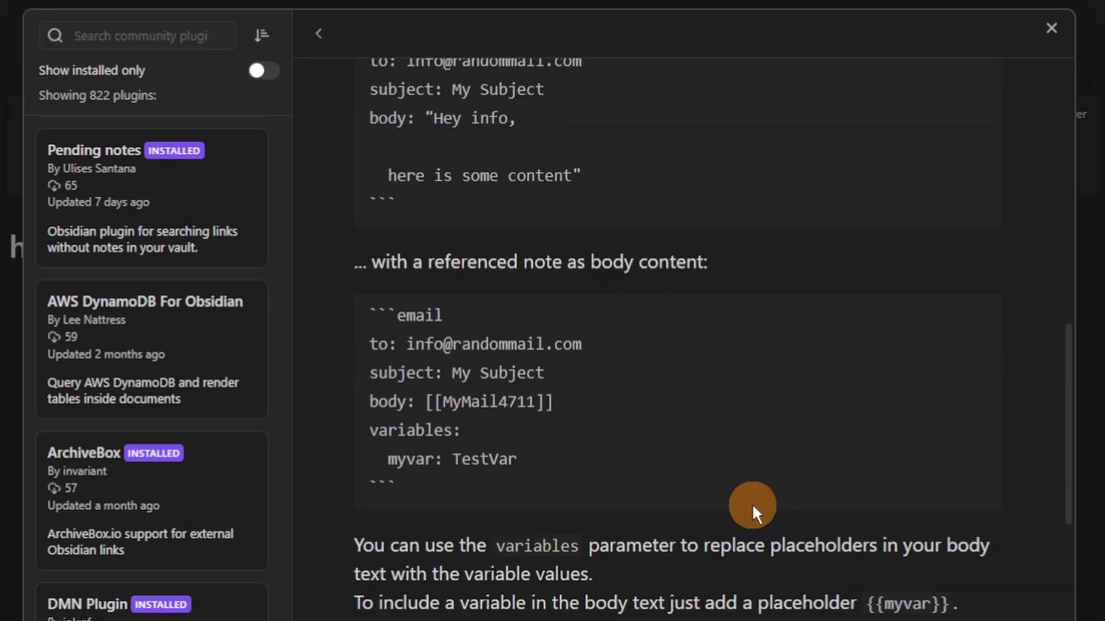
pyautogui.scroll(-6, 760, 509)
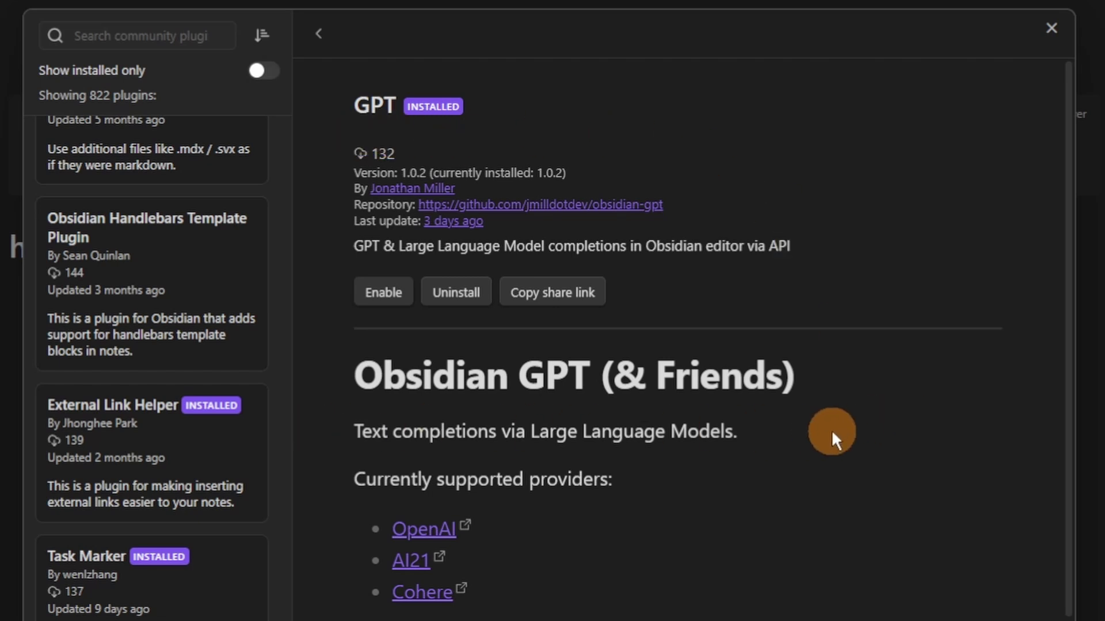
pyautogui.scroll(-5, 831, 431)
pyautogui.scroll(-2, 831, 431)
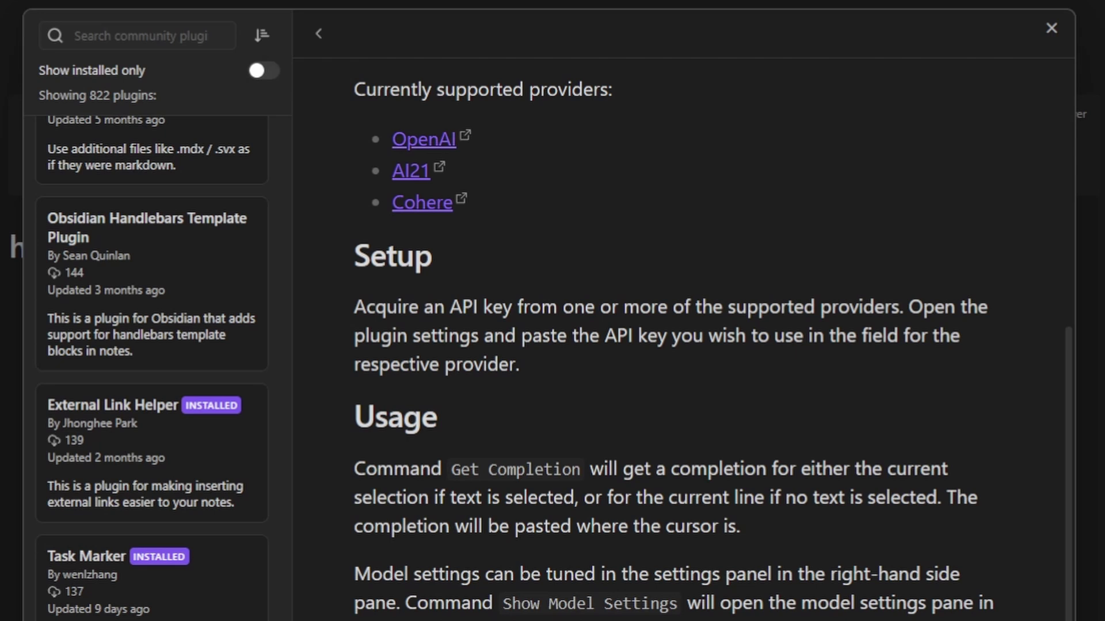
pyautogui.write('hyp')
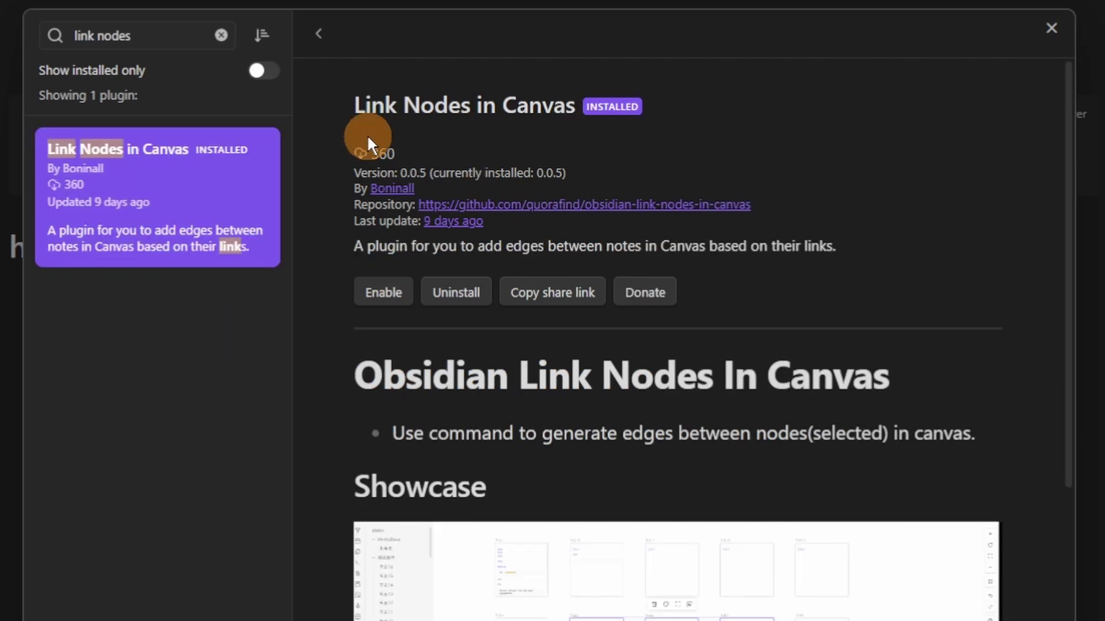
# Step: Scroll through the Order List readme examples and then the Pending notes plugin page
pyautogui.scroll(-2, 862, 242)
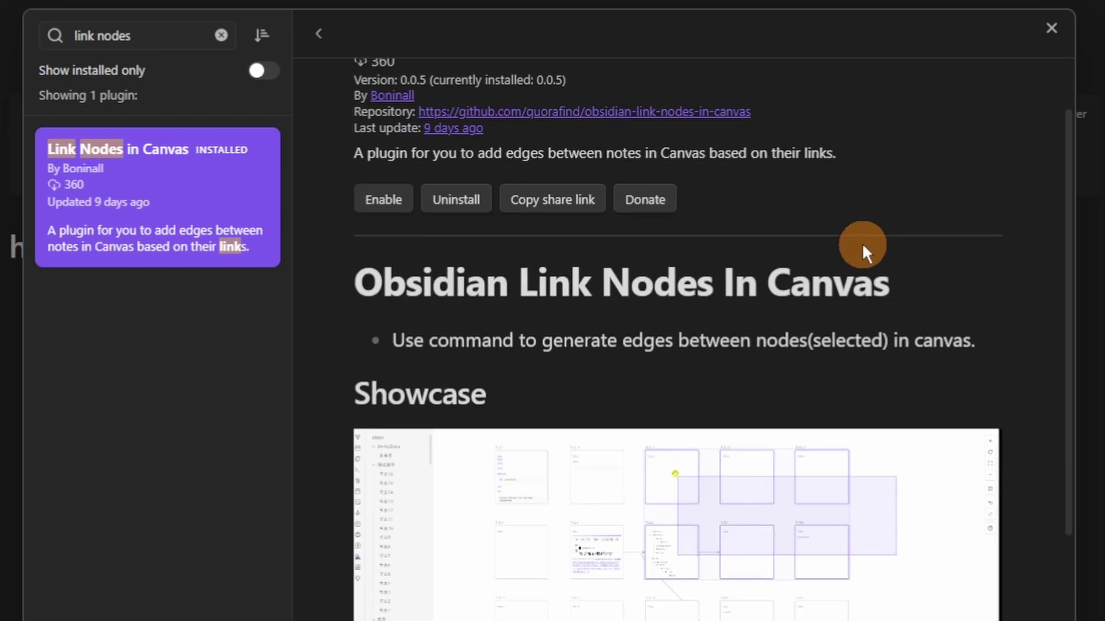
pyautogui.scroll(-4, 862, 243)
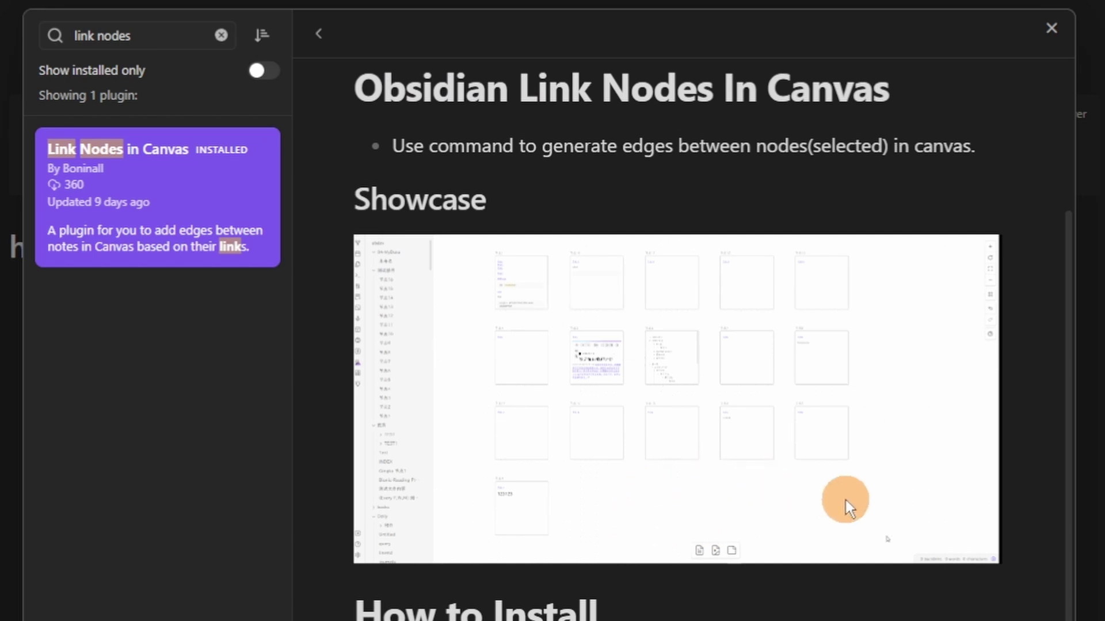
pyautogui.scroll(-6, 845, 499)
pyautogui.scroll(7, 845, 500)
pyautogui.scroll(3, 842, 492)
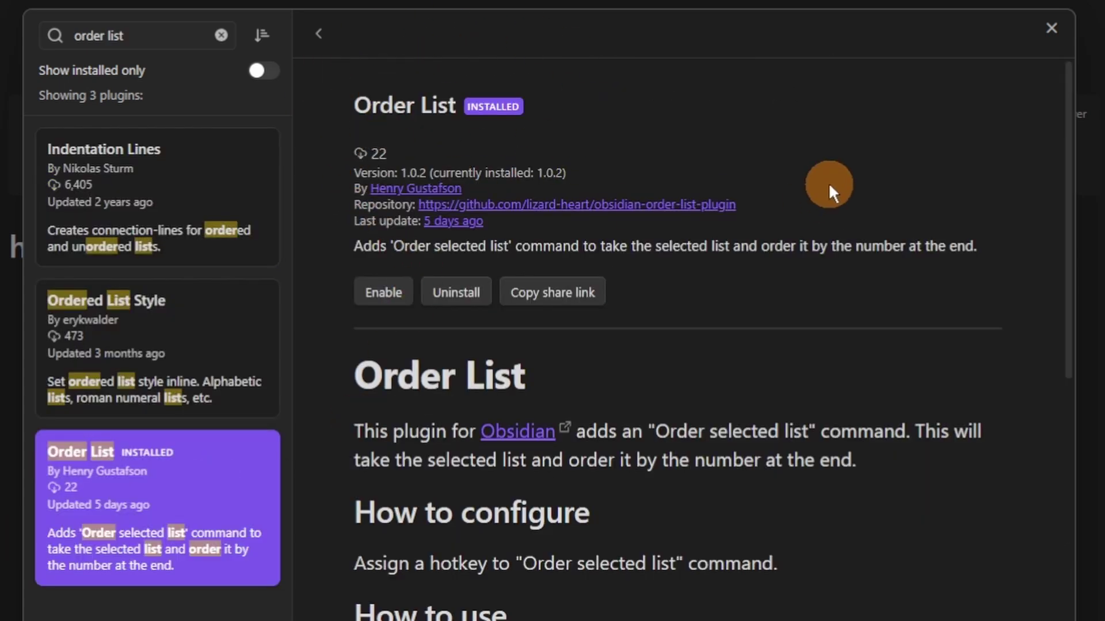
pyautogui.scroll(-8, 829, 183)
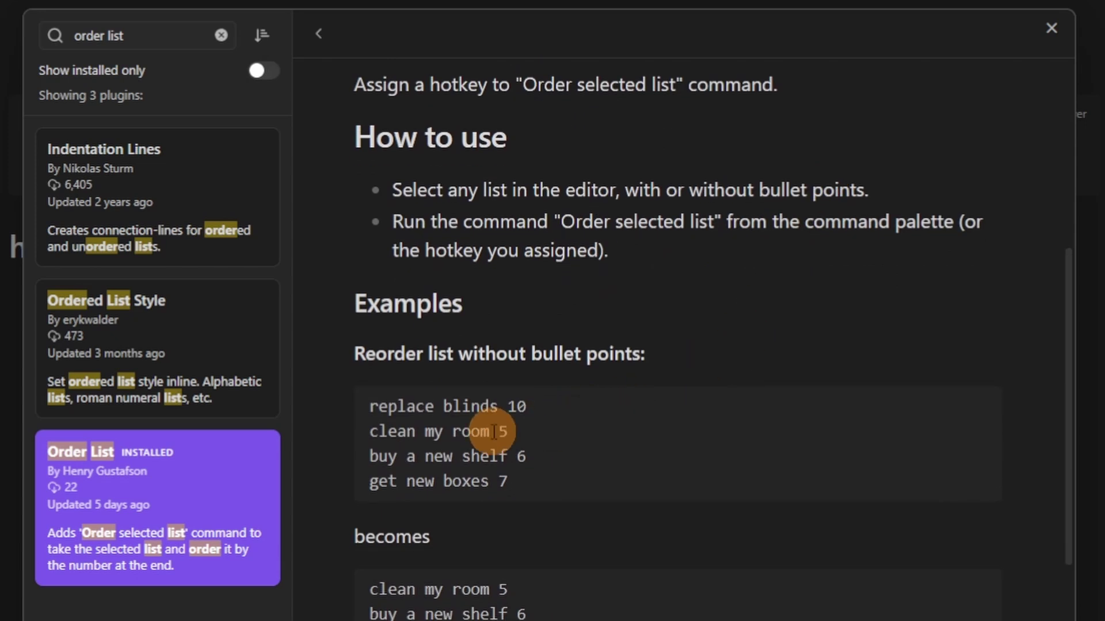
pyautogui.scroll(-2, 543, 489)
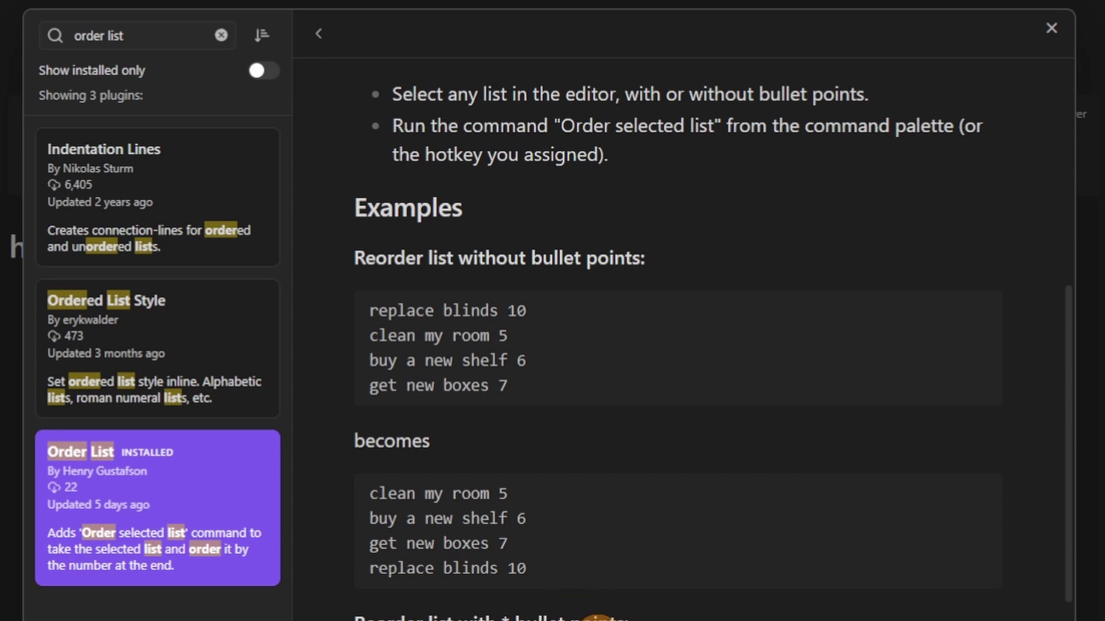
pyautogui.scroll(-8, 561, 573)
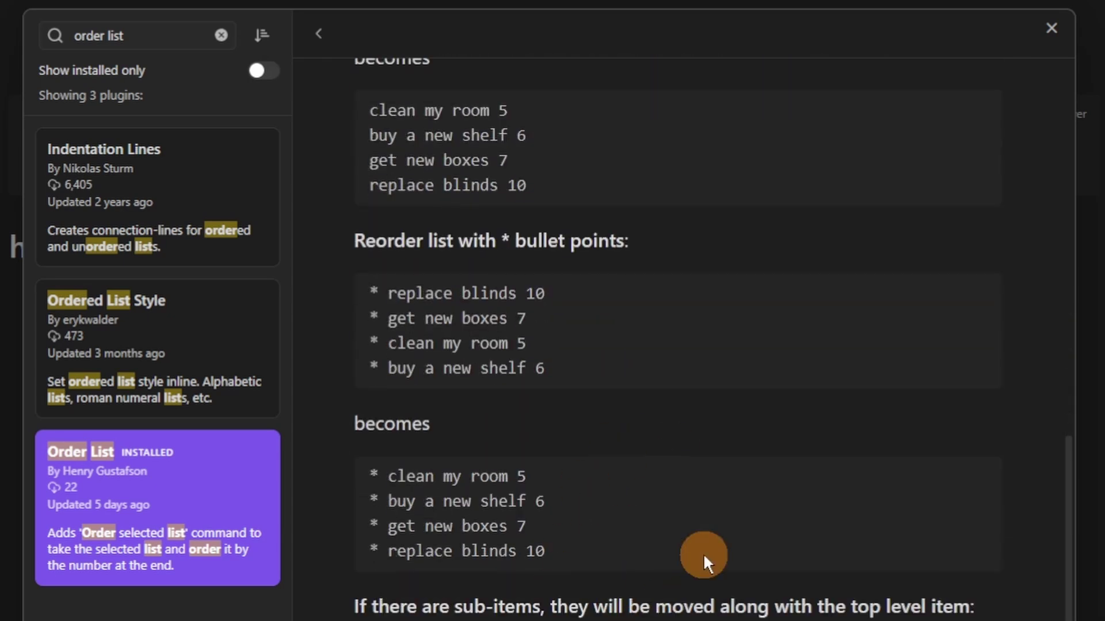
pyautogui.scroll(-7, 677, 340)
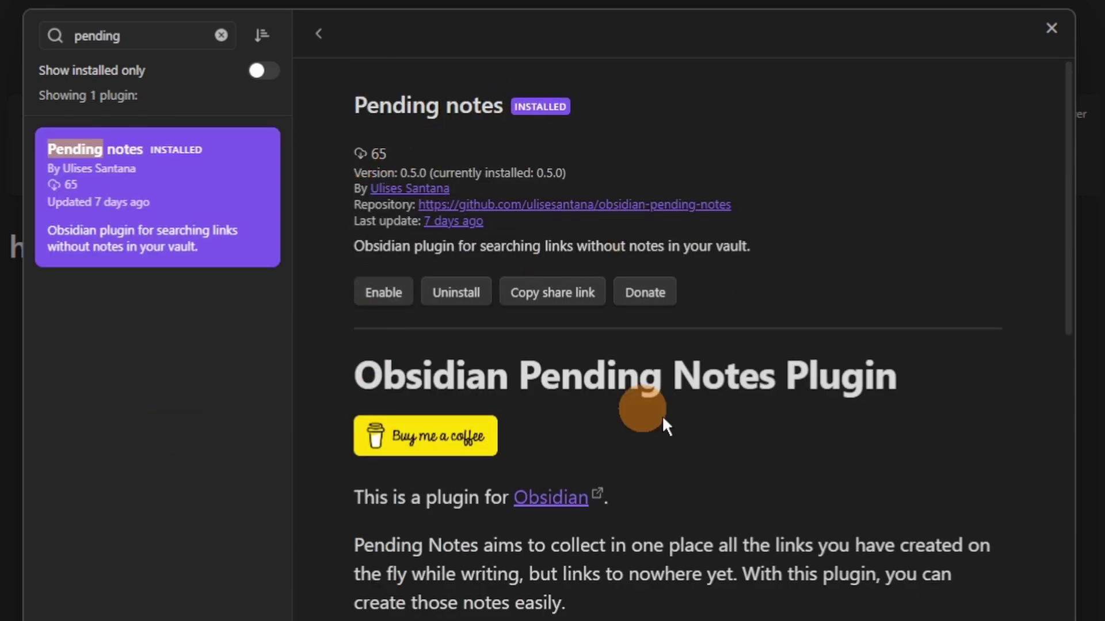
# Step: Run 'Pending notes: Open pending notes list' from the command palette
pyautogui.scroll(-6, 702, 429)
pyautogui.scroll(-10, 715, 339)
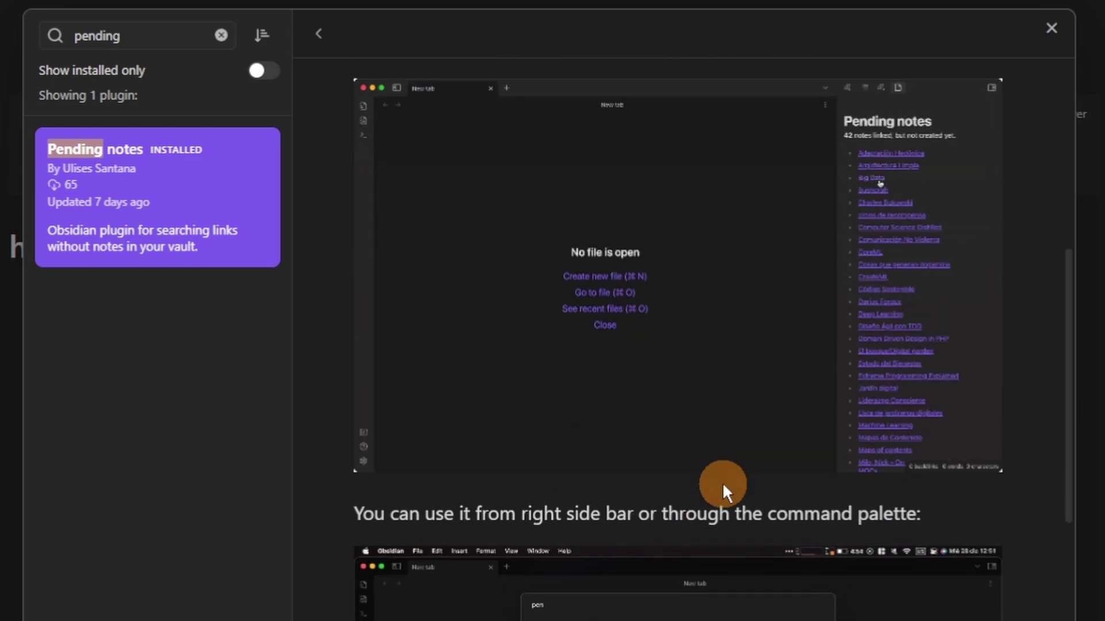
pyautogui.scroll(-4, 604, 615)
pyautogui.scroll(16, 604, 582)
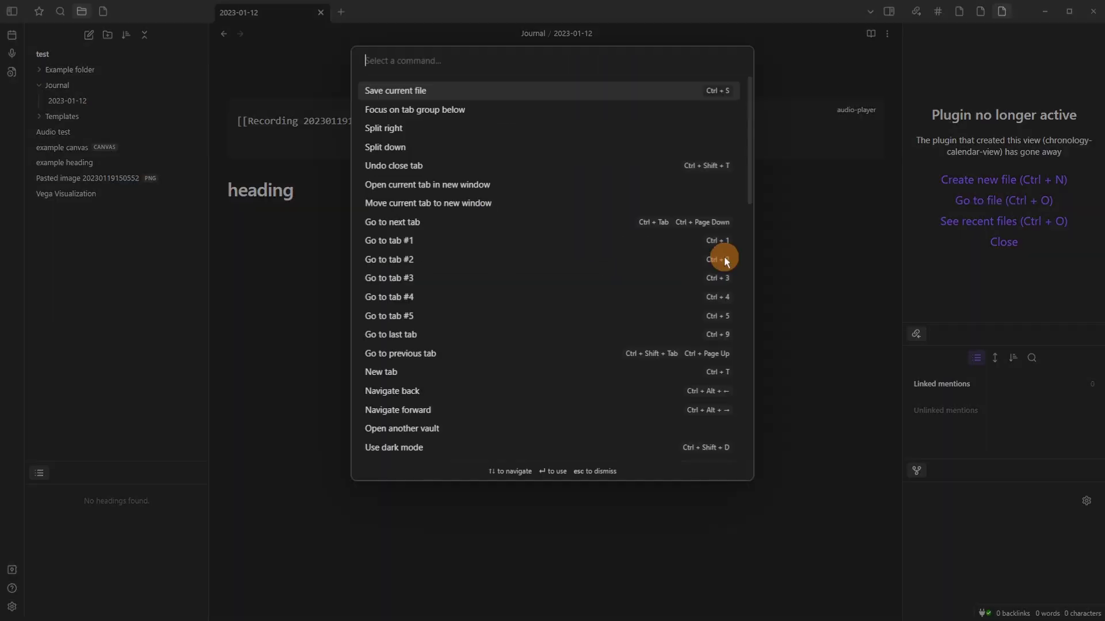
pyautogui.write('p')
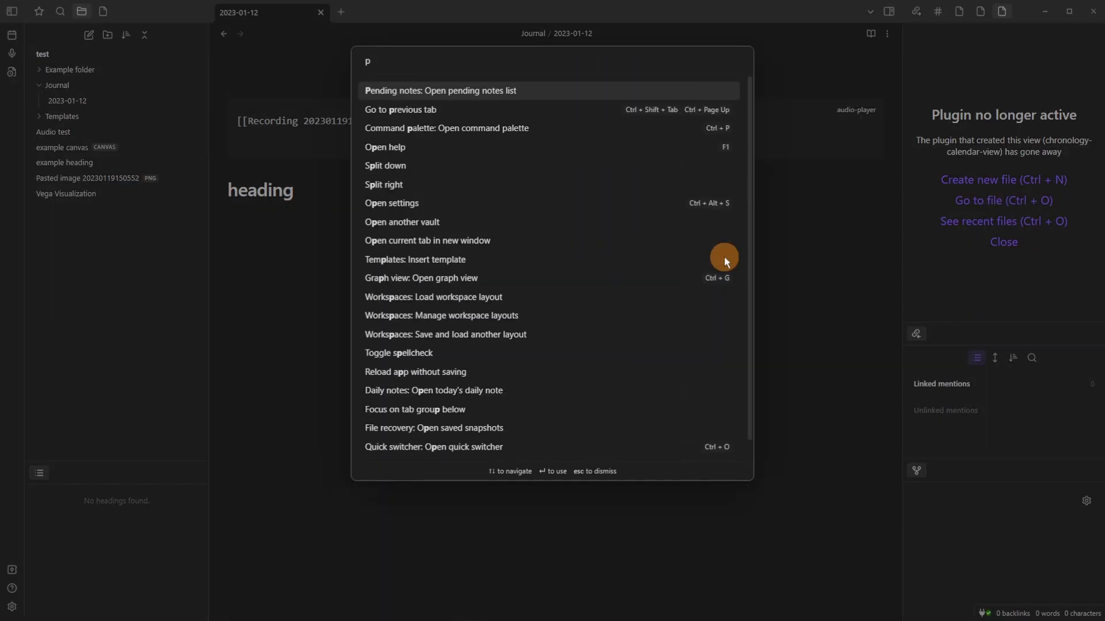
pyautogui.press('Return')
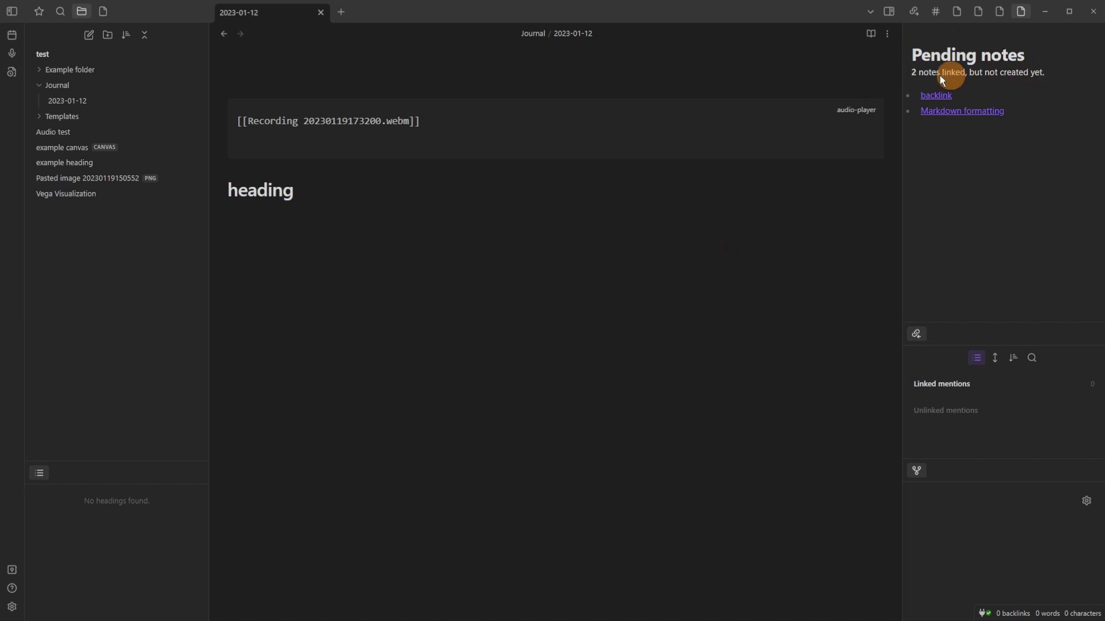
# Step: Create the missing 'backlink' note with the quick switcher and open it from the file list
pyautogui.hotkey('ctrl', 'o')
pyautogui.write('ba')
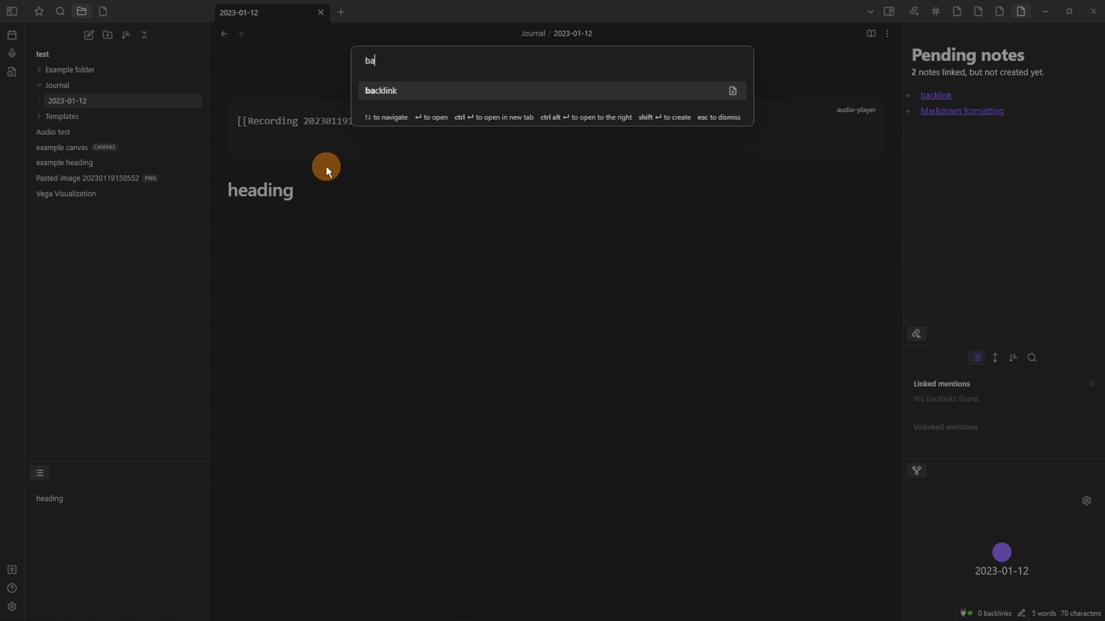
pyautogui.press('Return')
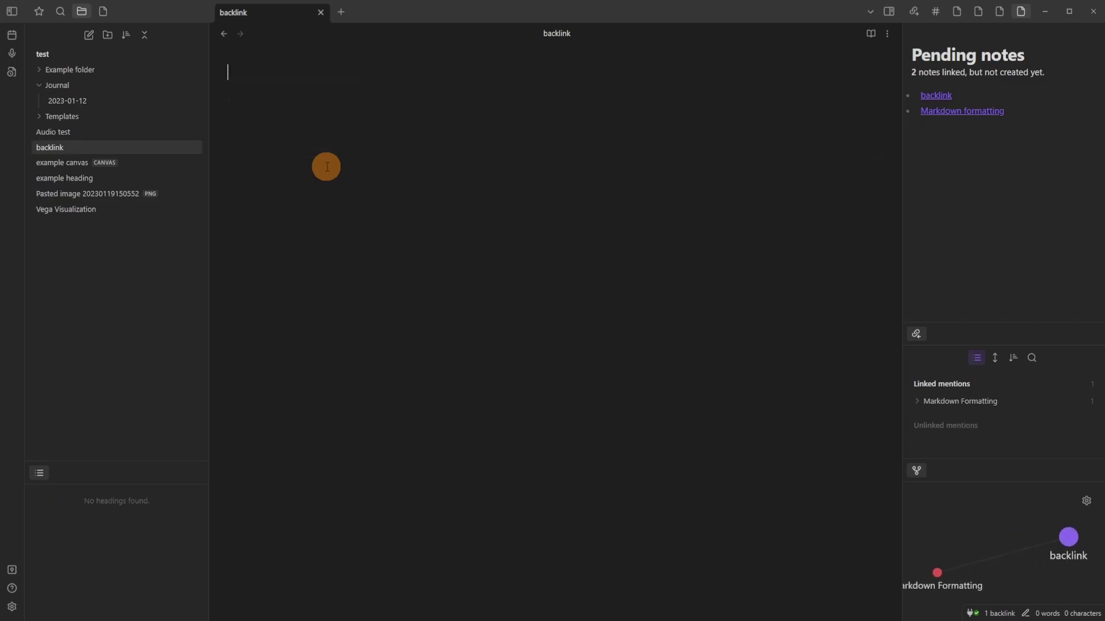
pyautogui.click(68, 133)
pyautogui.click(65, 147)
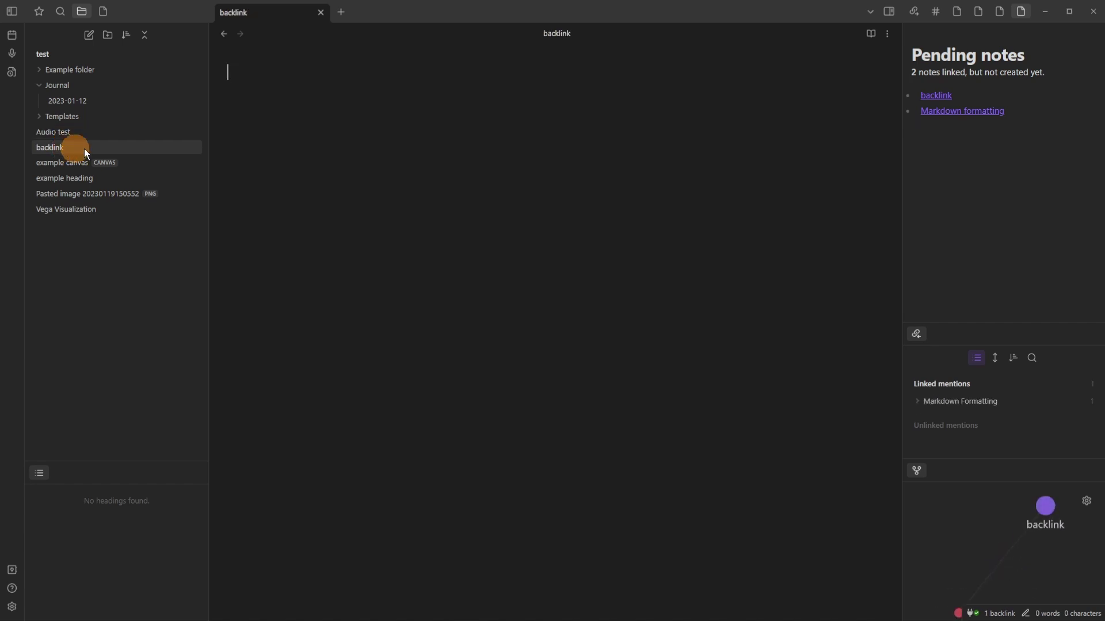
# Step: Return the side panel to Pending notes and rerun the command to refresh the list
pyautogui.click(999, 12)
pyautogui.click(1022, 12)
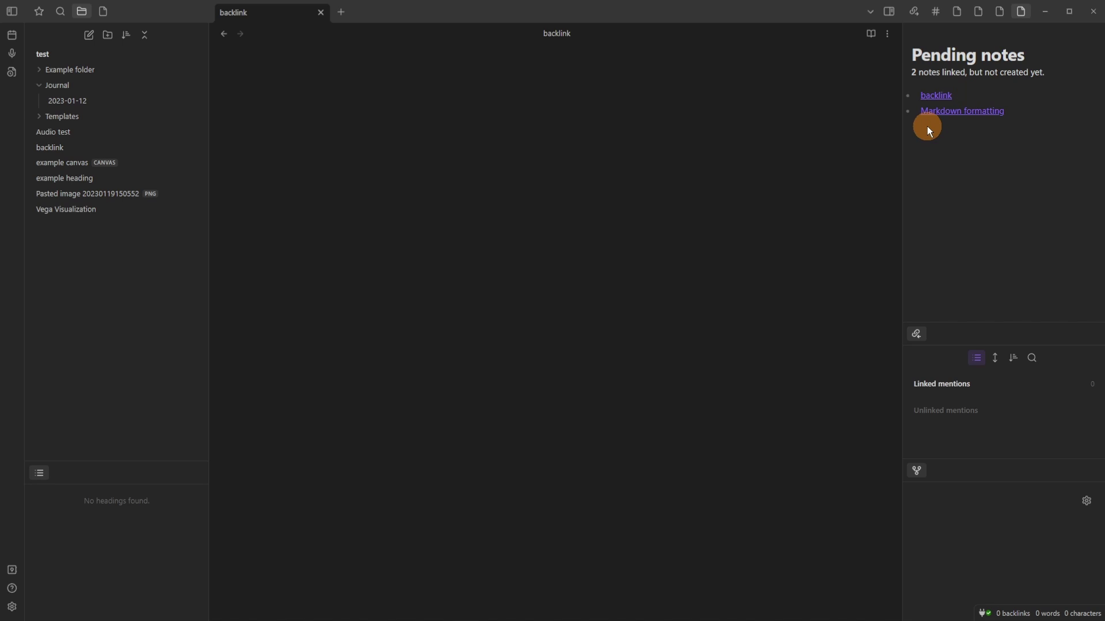
pyautogui.hotkey('ctrl', 'p')
pyautogui.write('pe')
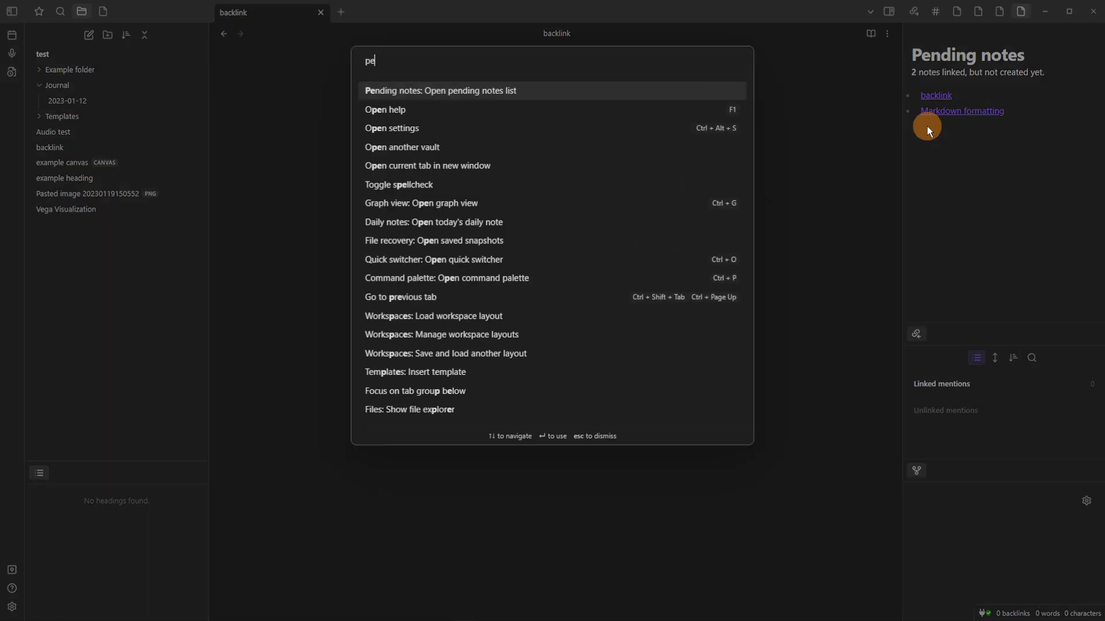
pyautogui.press('Return')
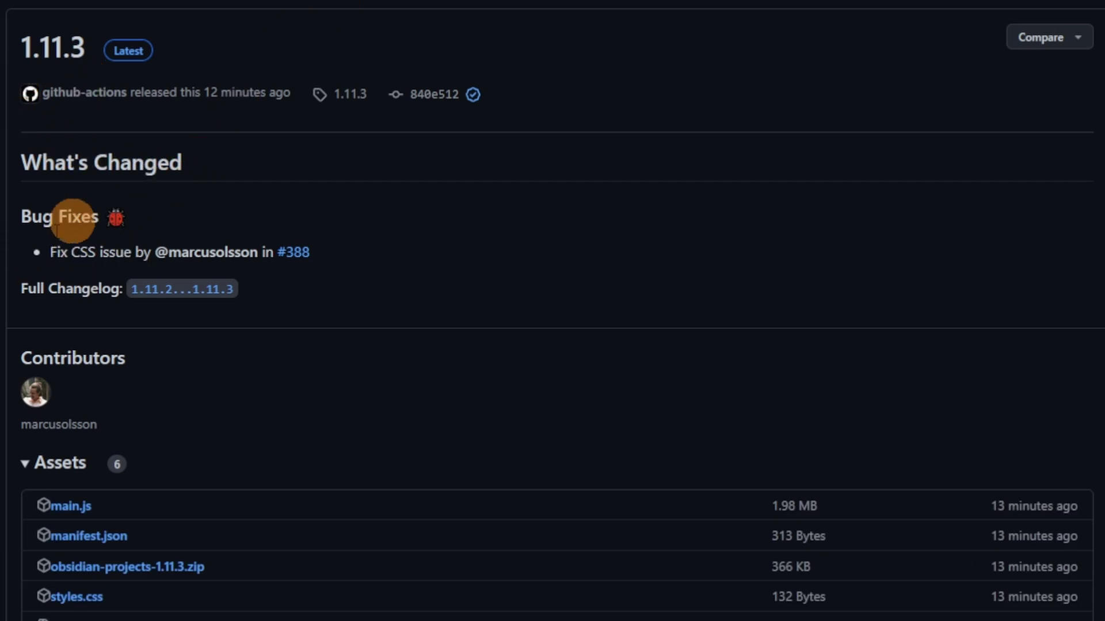
# Step: Scroll through the obsidian-projects release notes for 1.11.3, 1.11.2 and 1.11.1
pyautogui.scroll(-4, 24, 286)
pyautogui.scroll(3, 26, 288)
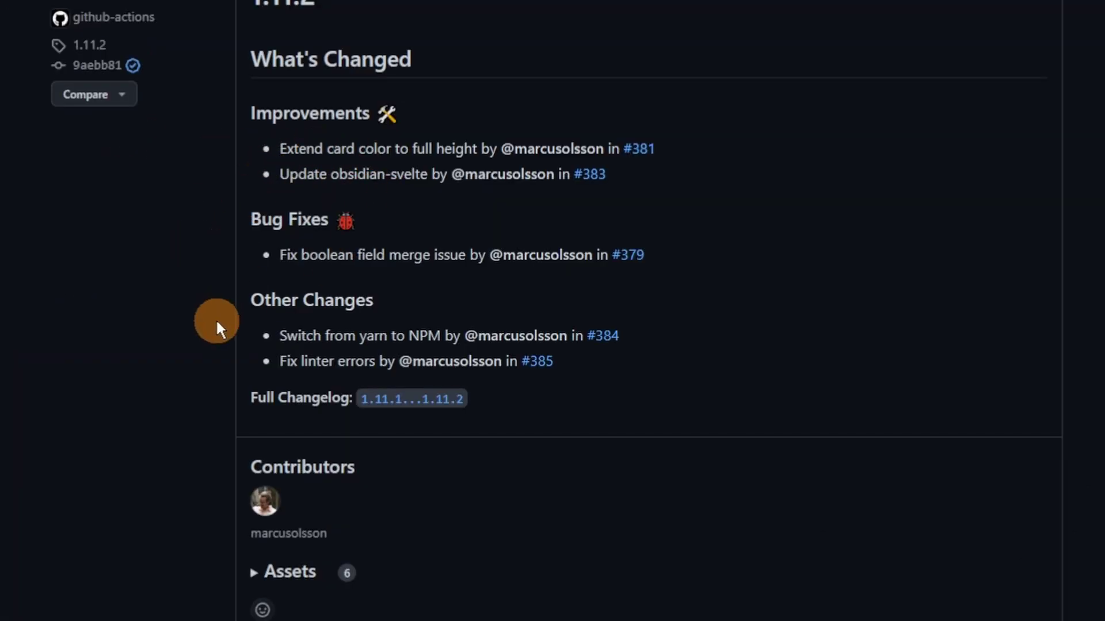
pyautogui.scroll(-10, 216, 318)
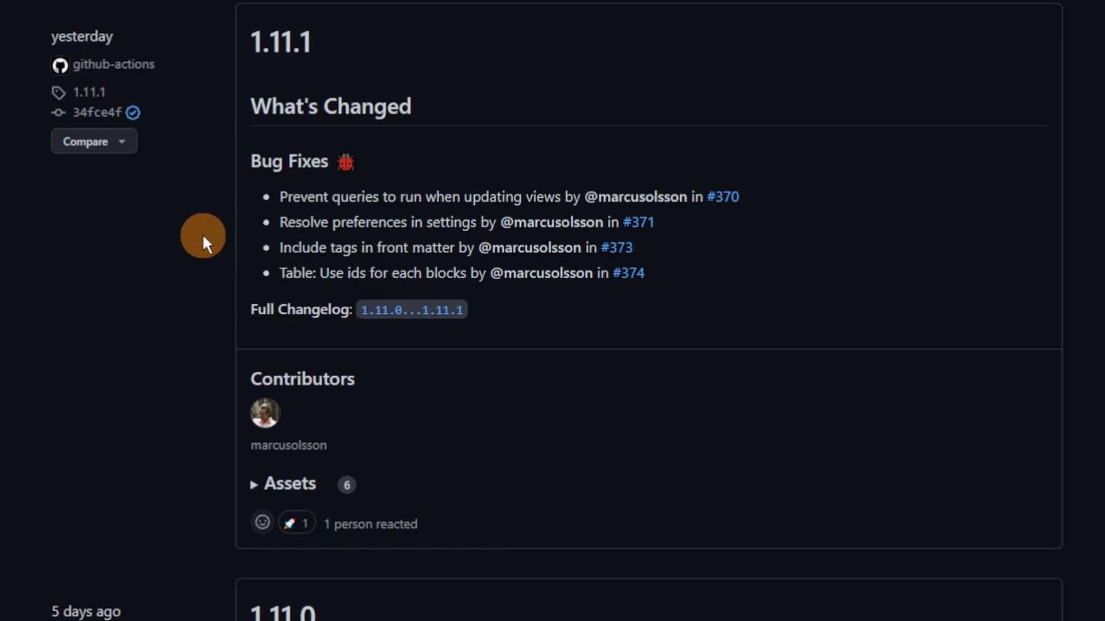
pyautogui.scroll(-10, 192, 305)
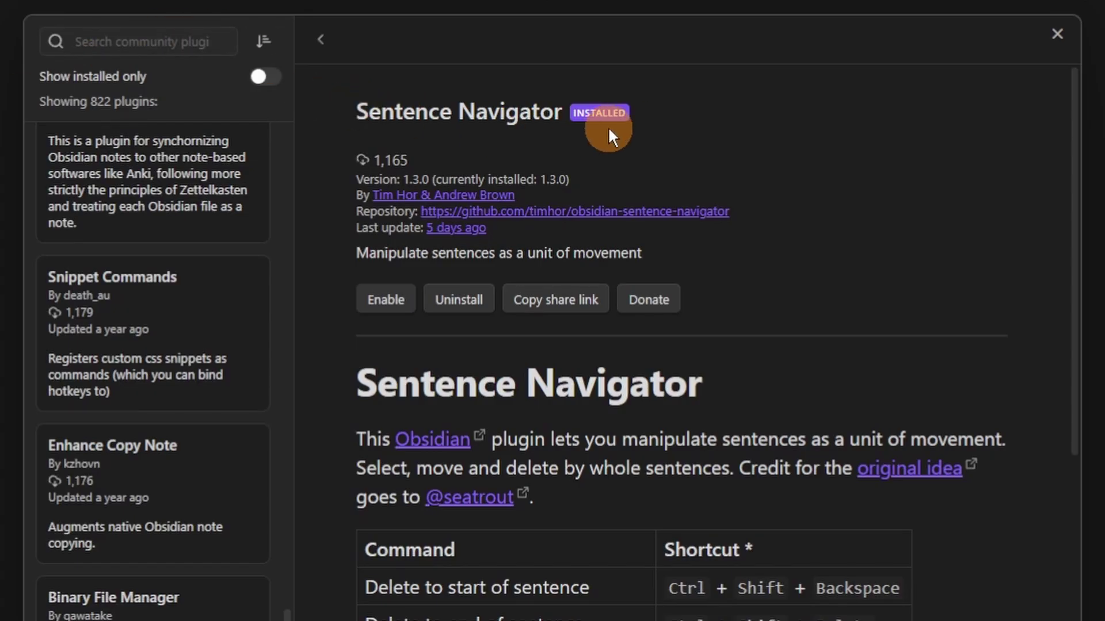
# Step: Browse the Sentence Navigator and Short Internal Links to Headings pages, then click after 'guess' in example heading
pyautogui.scroll(-5, 786, 299)
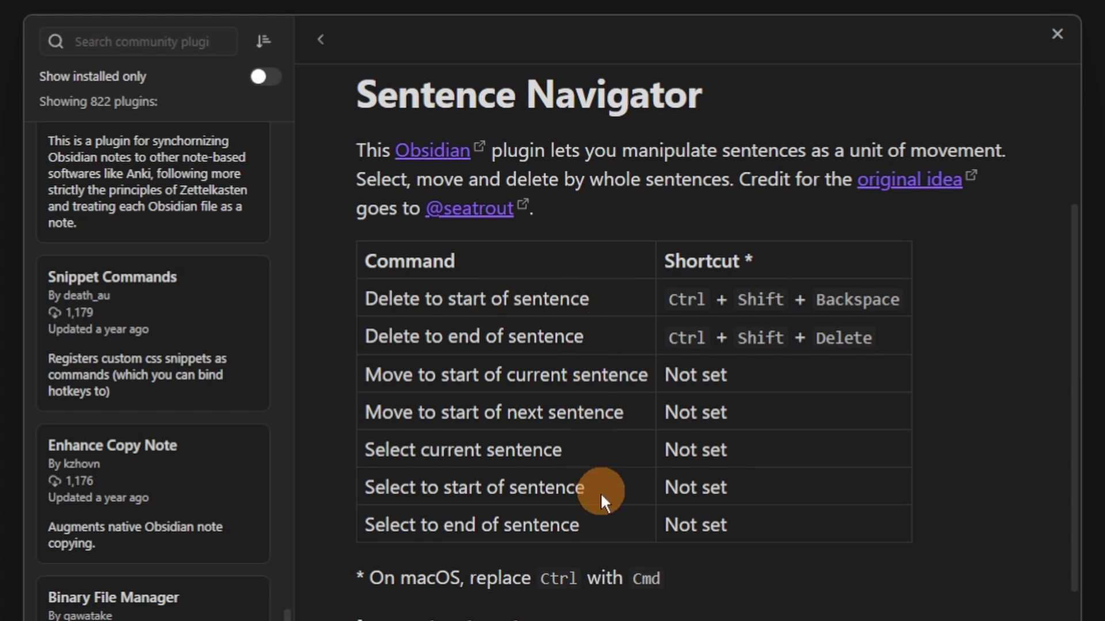
pyautogui.scroll(-5, 645, 516)
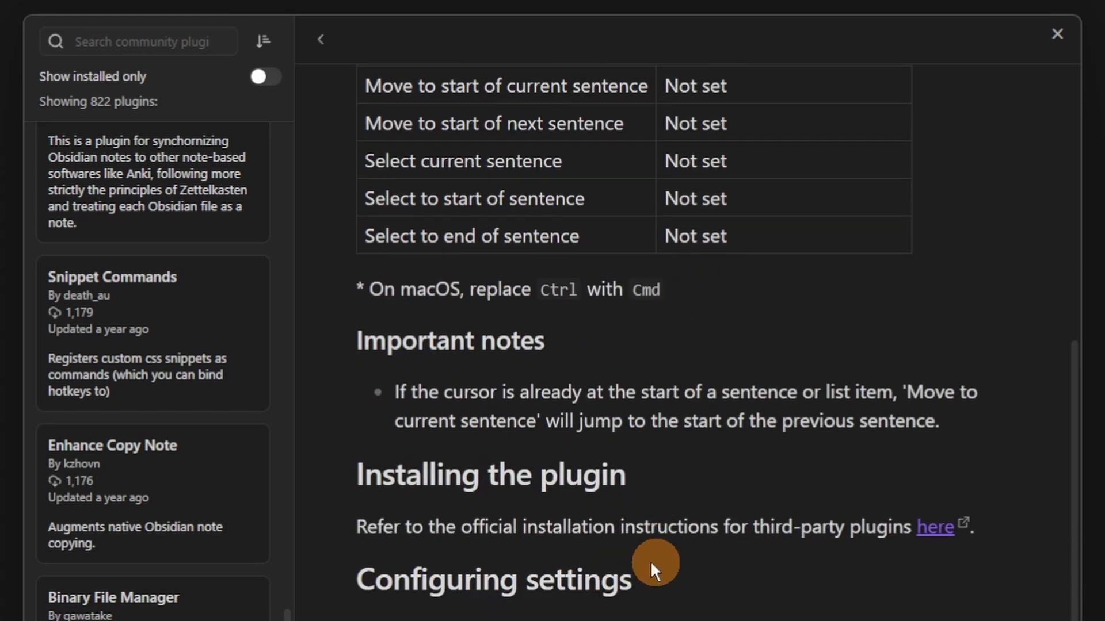
pyautogui.scroll(-5, 650, 560)
pyautogui.scroll(15, 628, 618)
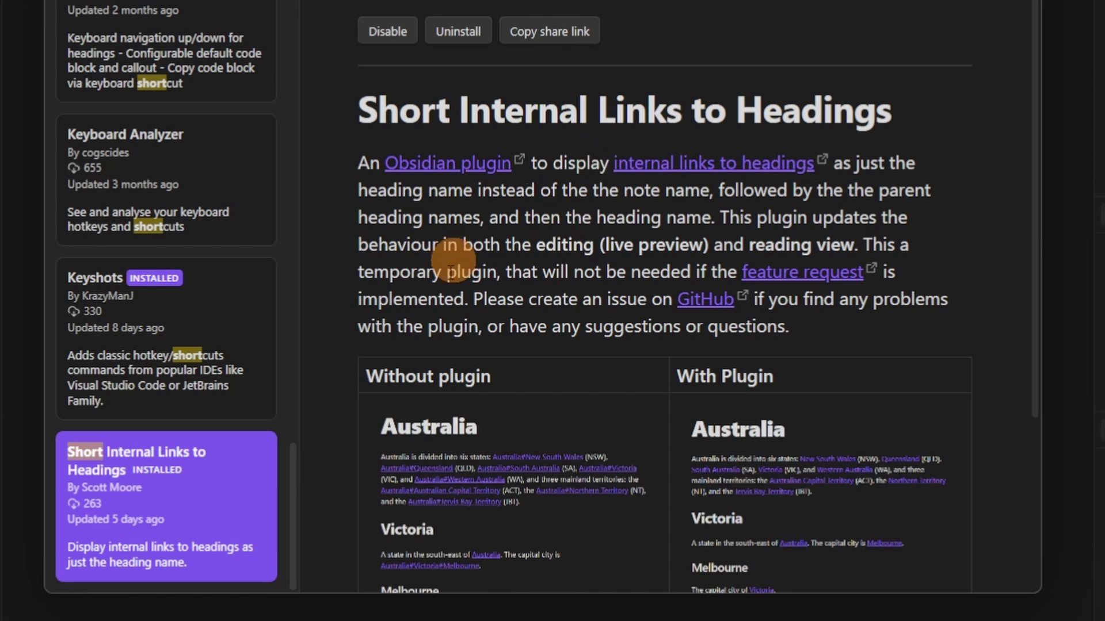
pyautogui.scroll(-4, 568, 296)
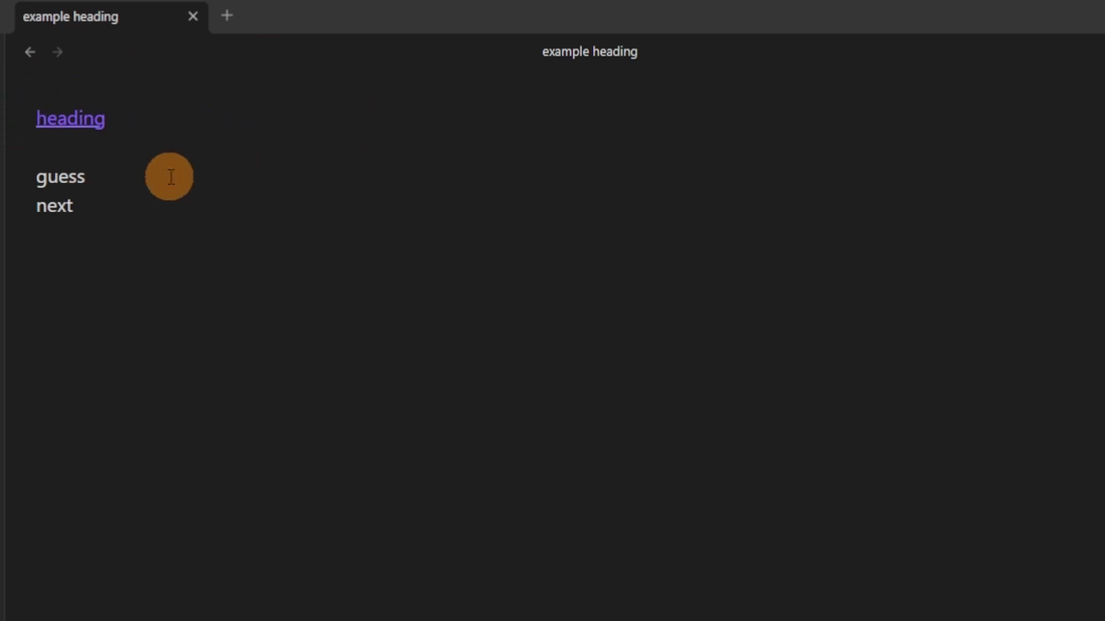
pyautogui.click(105, 182)
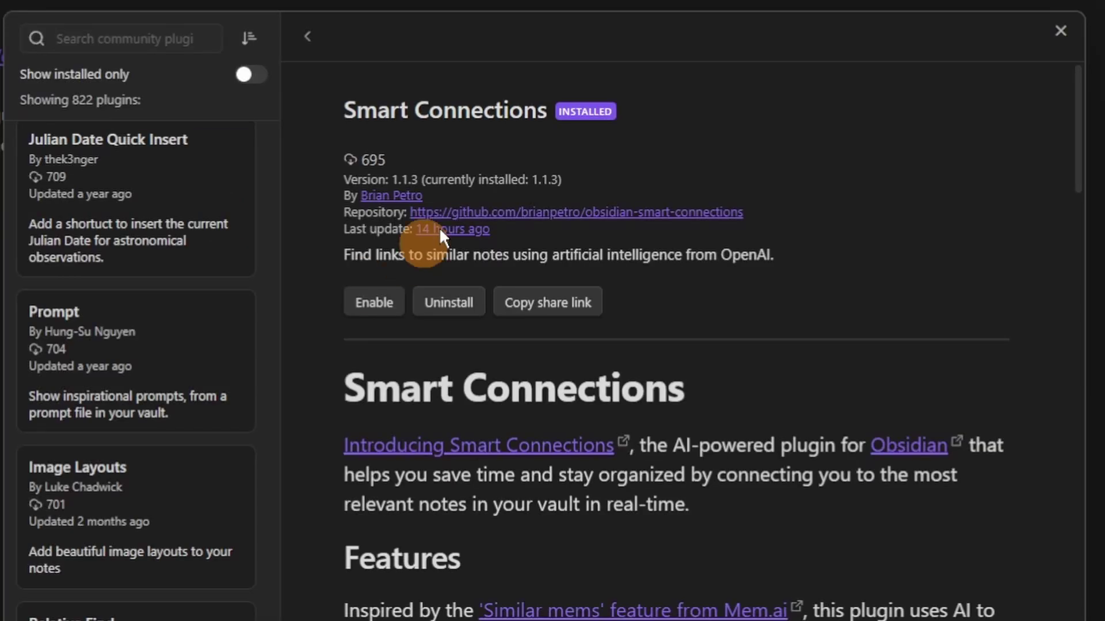
# Step: Read through the Smart Connections and Pomo Timer readmes
pyautogui.scroll(-5, 810, 163)
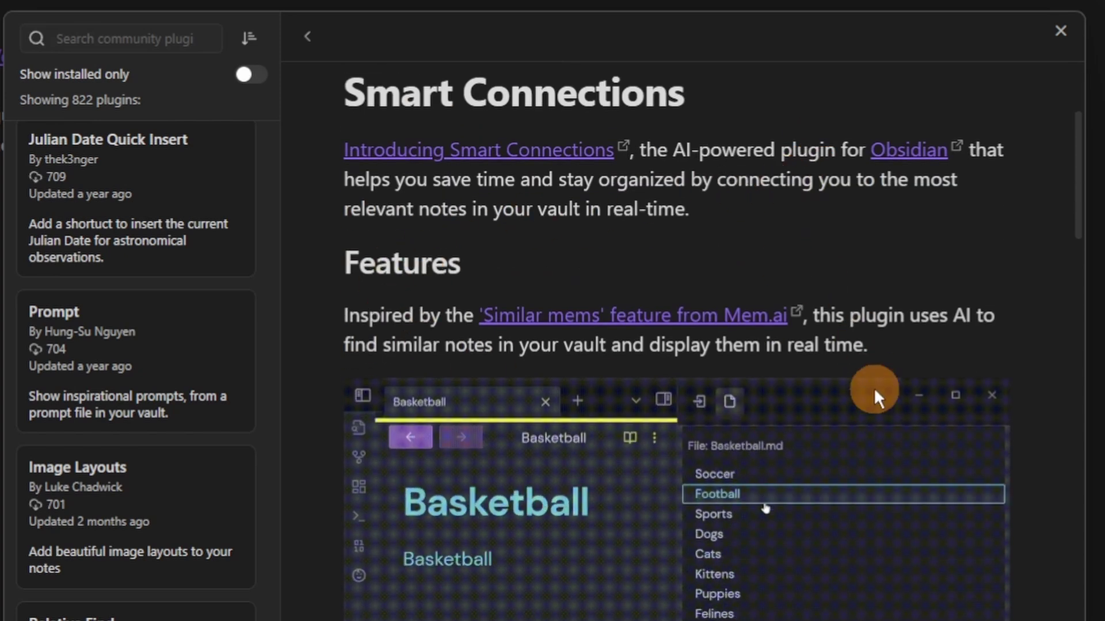
pyautogui.scroll(-5, 850, 320)
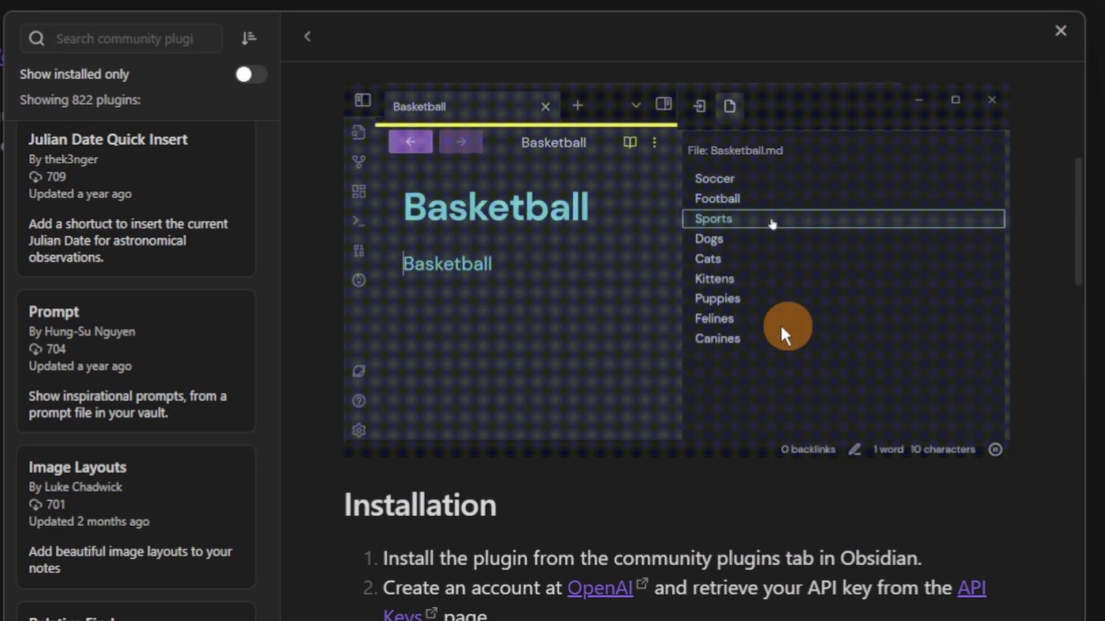
pyautogui.scroll(-9, 752, 570)
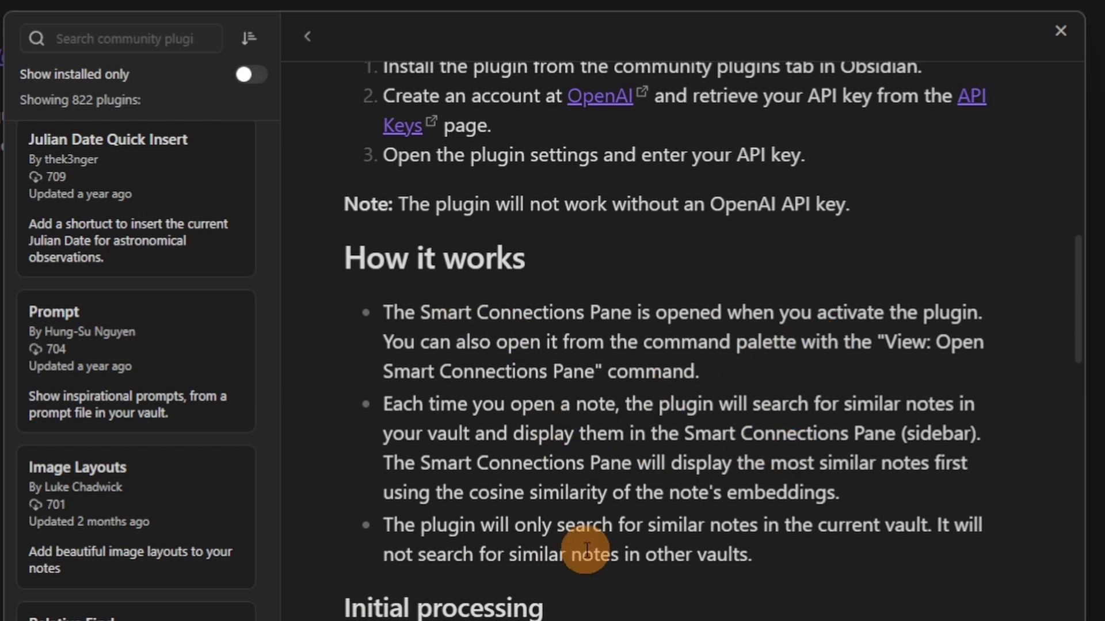
pyautogui.scroll(-20, 772, 568)
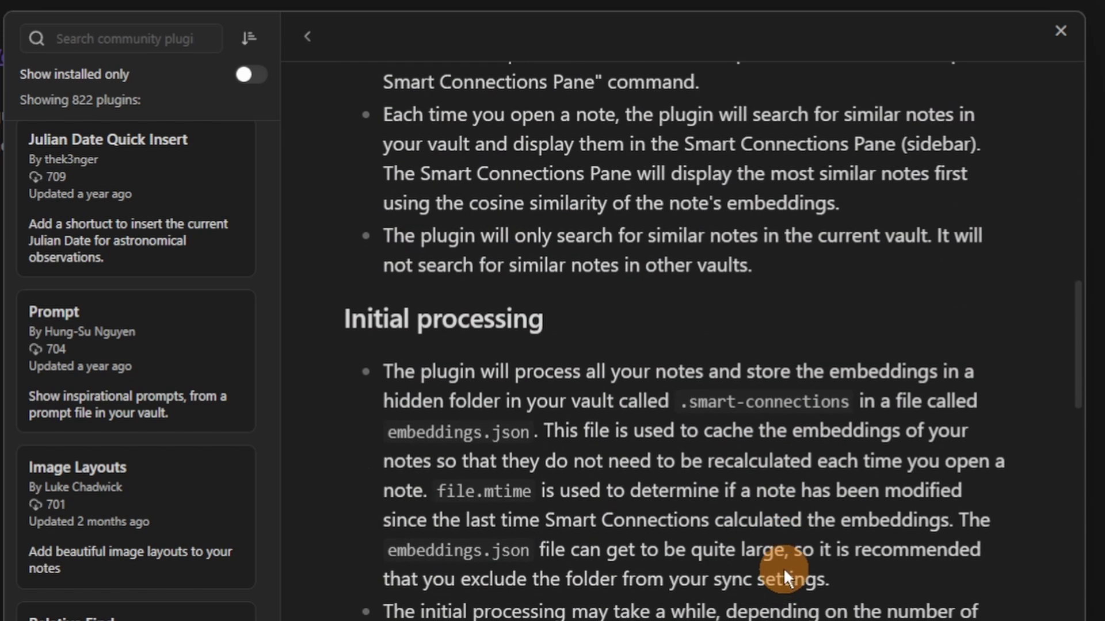
pyautogui.scroll(-10, 784, 570)
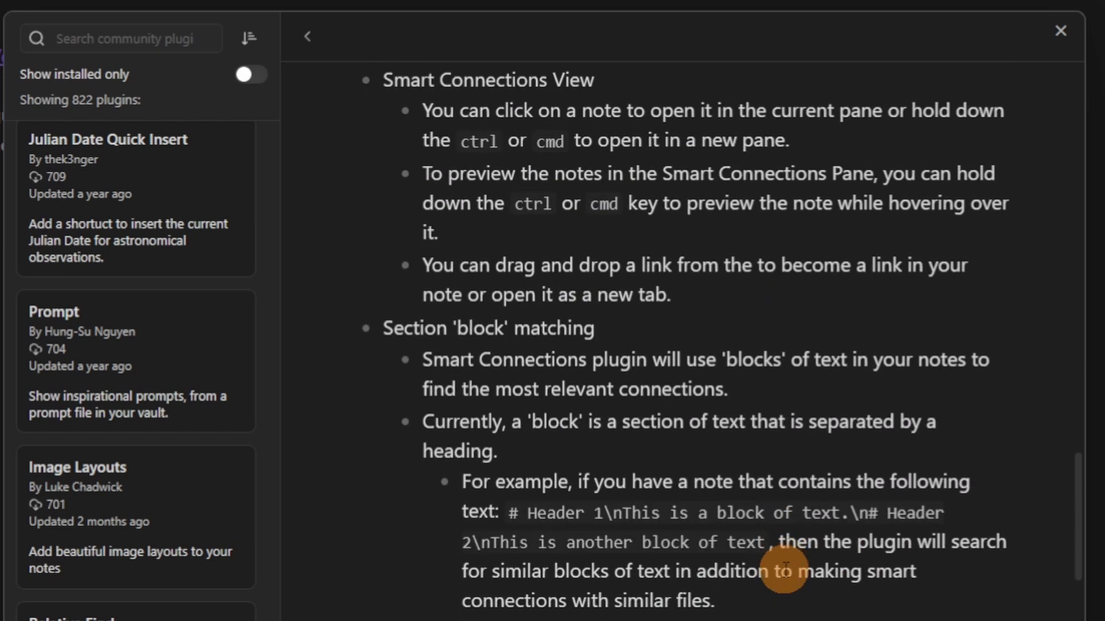
pyautogui.scroll(15, 785, 569)
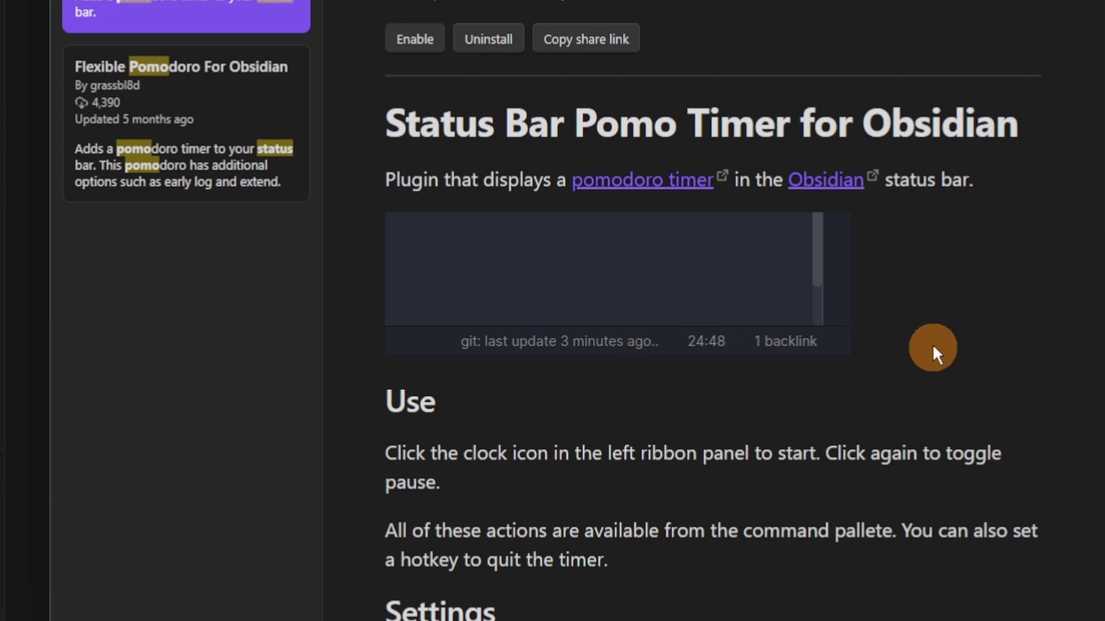
# Step: Scroll through Task Marker's readme and its settings for creating, completing, marking and cycling tasks
pyautogui.scroll(-6, 932, 351)
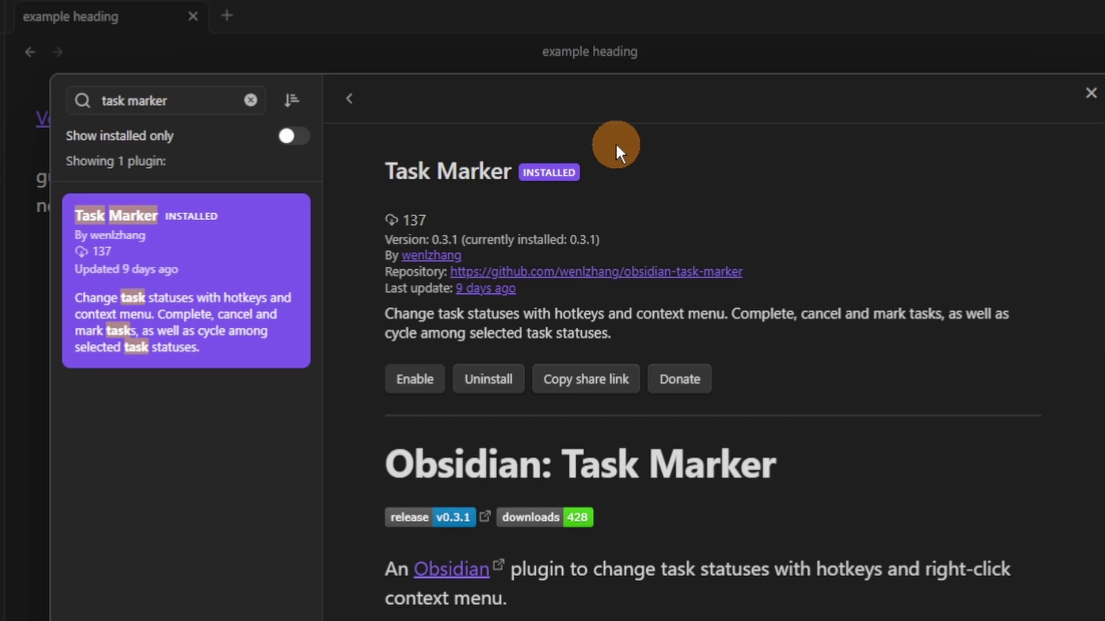
pyautogui.scroll(-5, 792, 345)
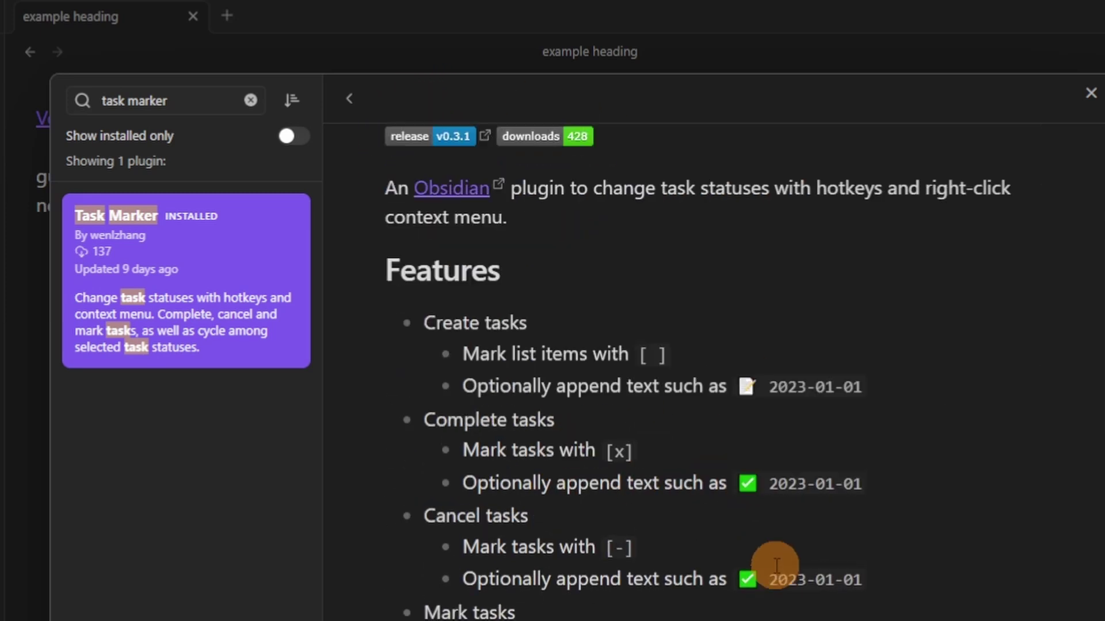
pyautogui.scroll(-12, 768, 552)
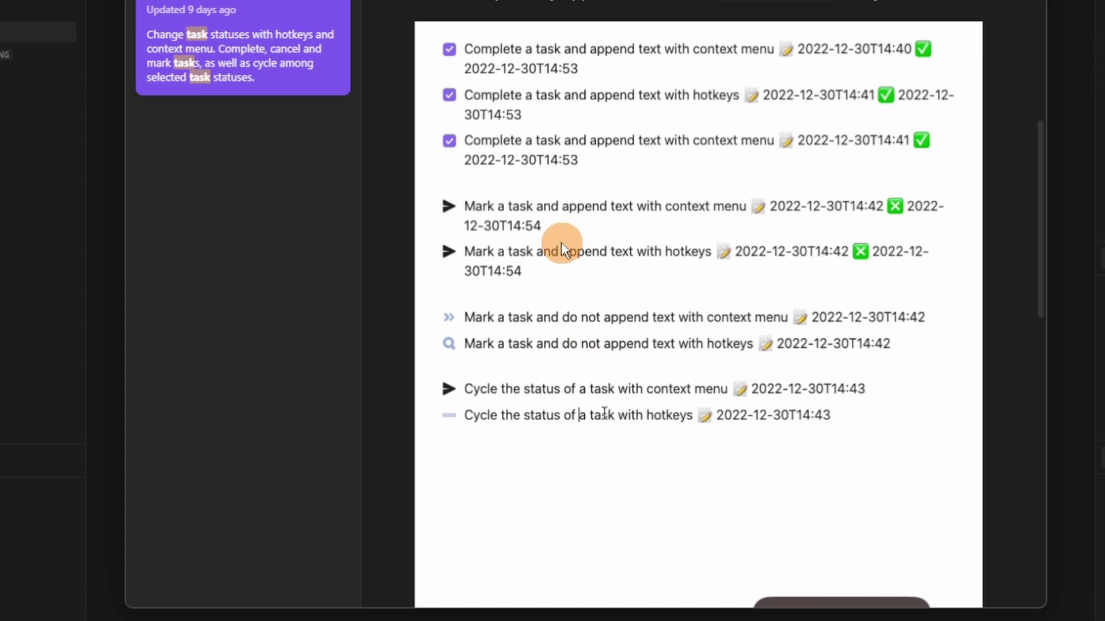
pyautogui.scroll(10, 561, 236)
pyautogui.scroll(3, 558, 226)
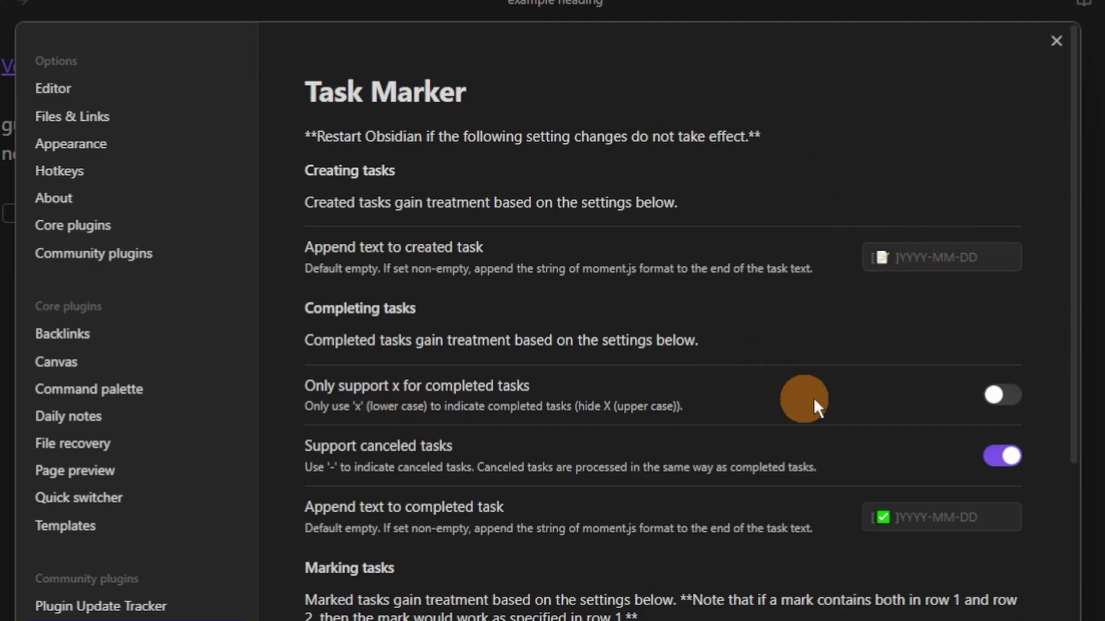
pyautogui.scroll(-6, 846, 521)
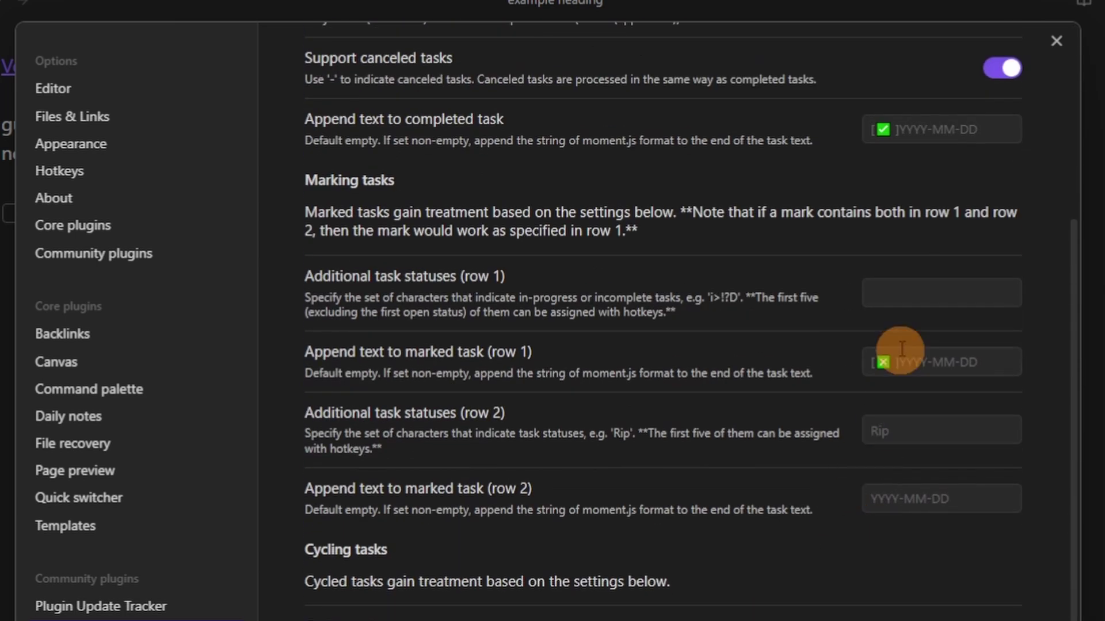
pyautogui.scroll(-2, 851, 547)
pyautogui.scroll(-6, 850, 619)
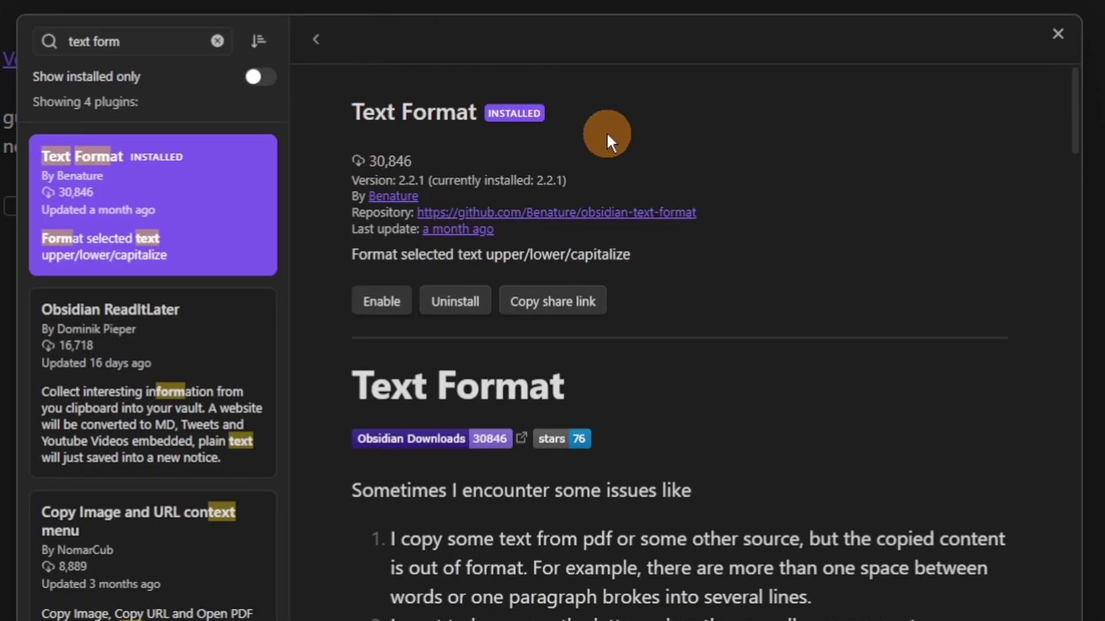
# Step: Scroll through the Text Format readme's case-changing command tables
pyautogui.scroll(-15, 606, 133)
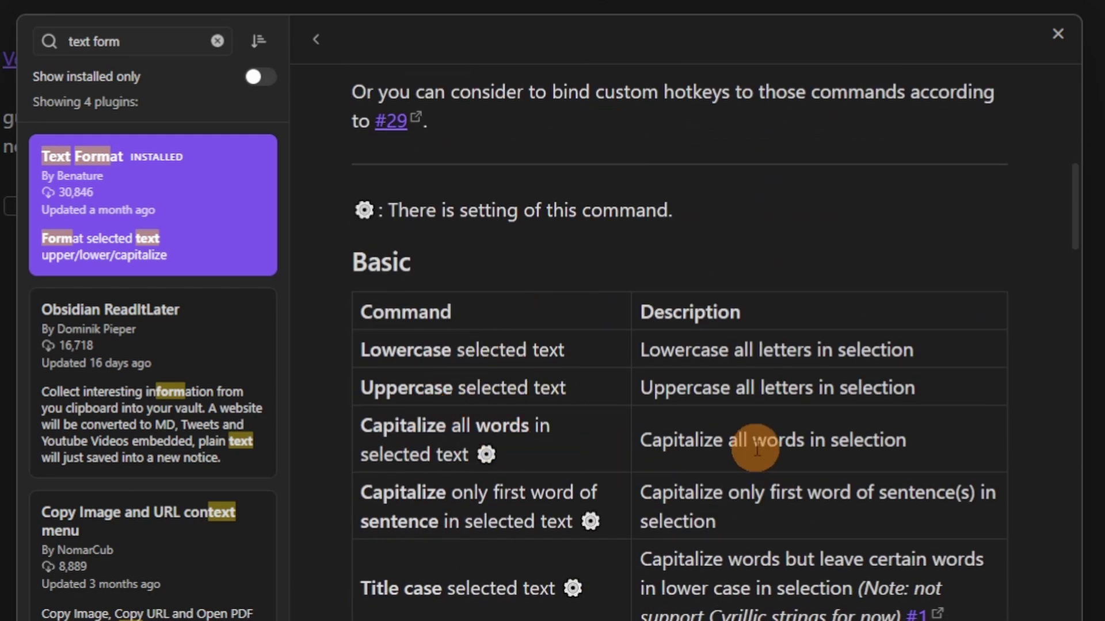
pyautogui.scroll(-8, 621, 589)
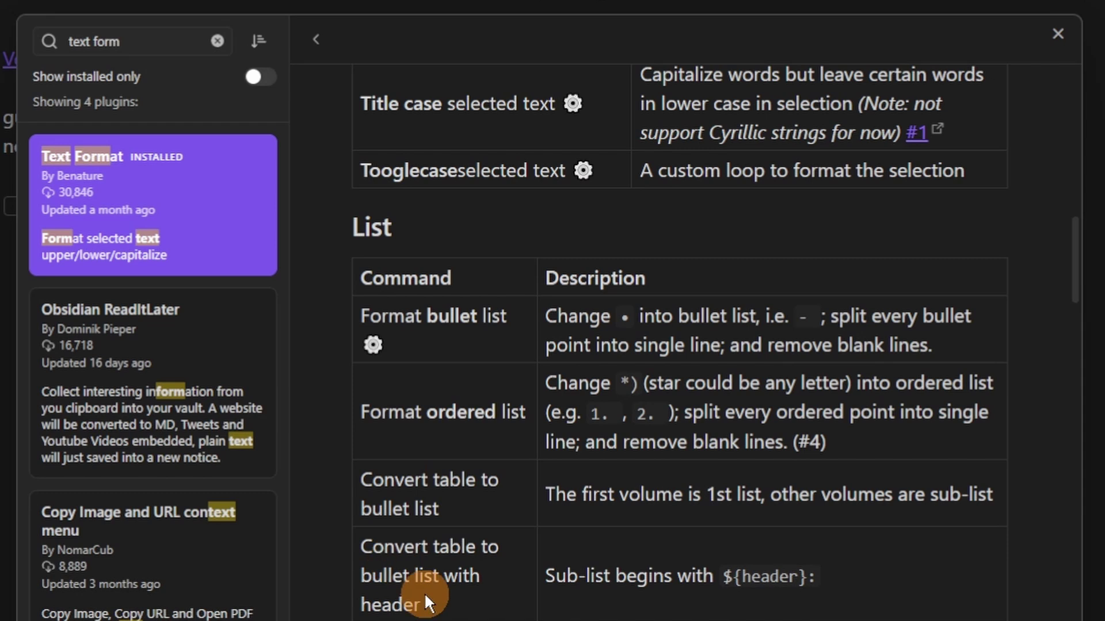
pyautogui.scroll(-8, 638, 315)
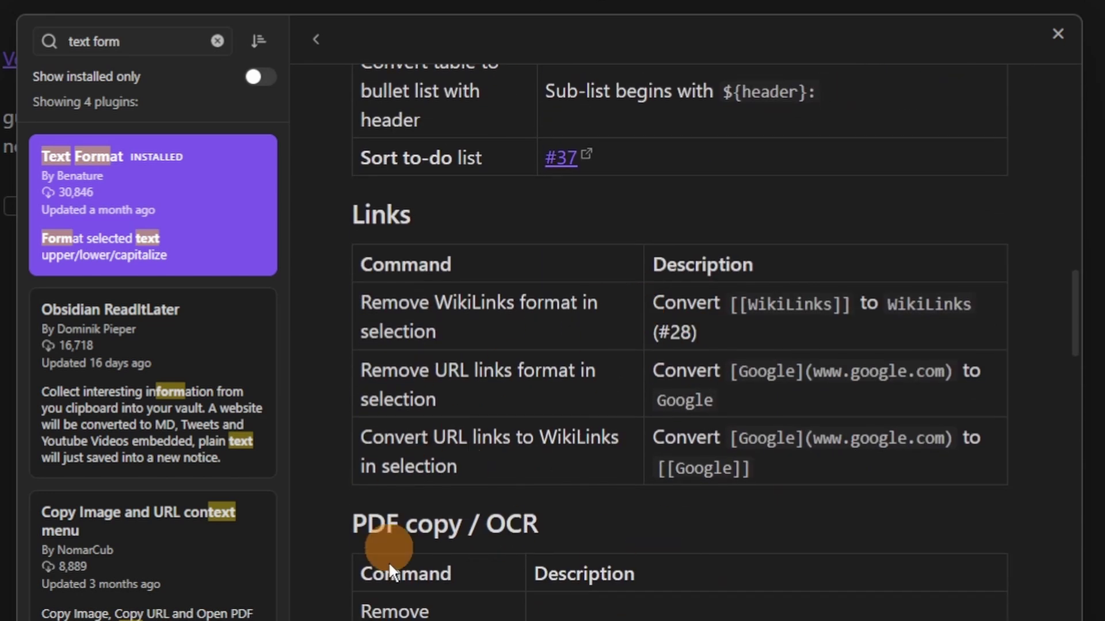
pyautogui.scroll(-7, 525, 592)
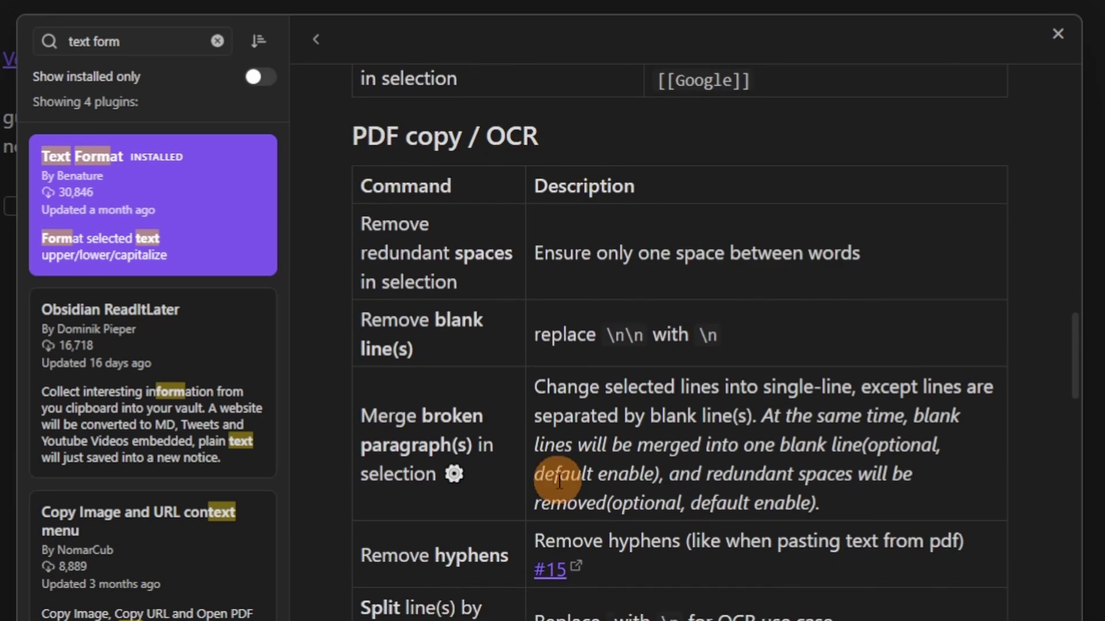
pyautogui.scroll(-7, 558, 480)
pyautogui.scroll(-4, 569, 494)
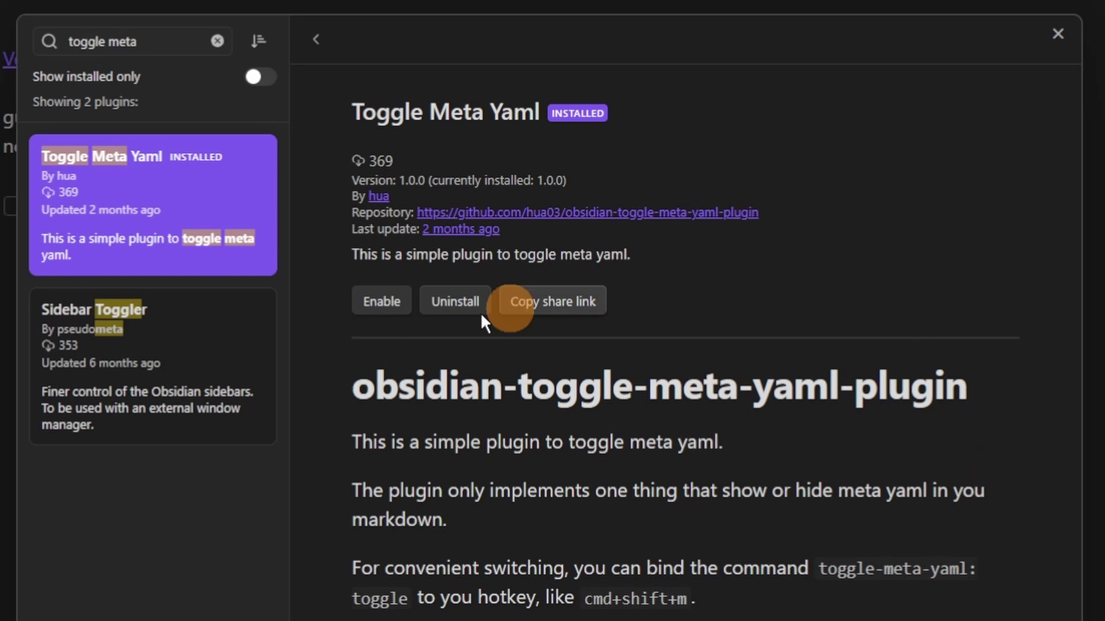
# Step: Enable Toggle Meta Yaml and add its 'Toggle Meta Yaml: toggle' command to Commander's status bar
pyautogui.click(382, 299)
pyautogui.click(382, 299)
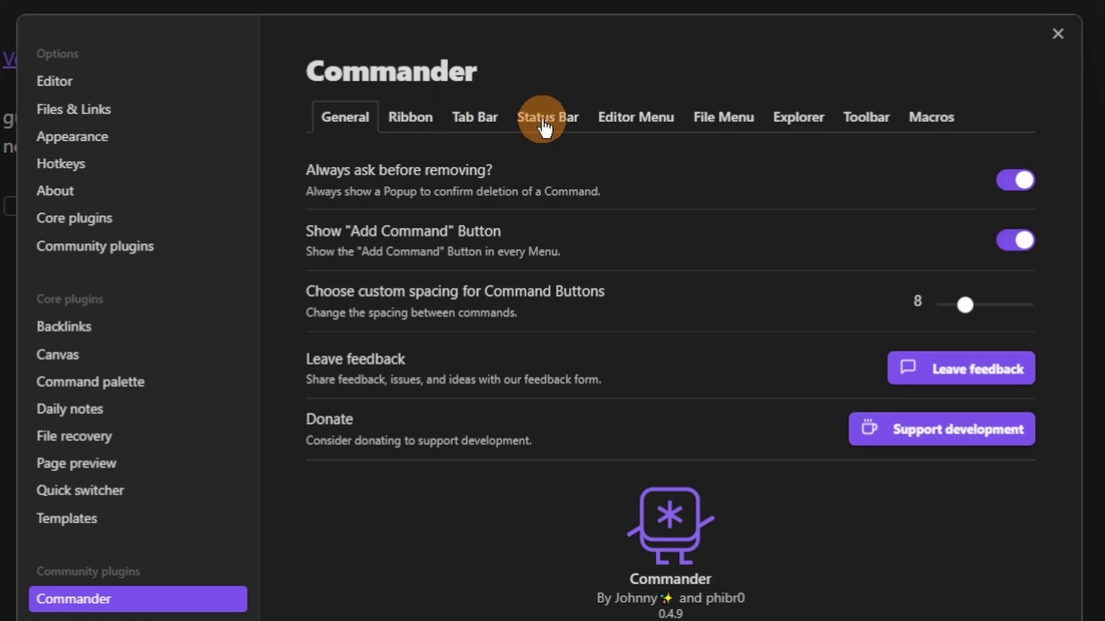
pyautogui.click(539, 121)
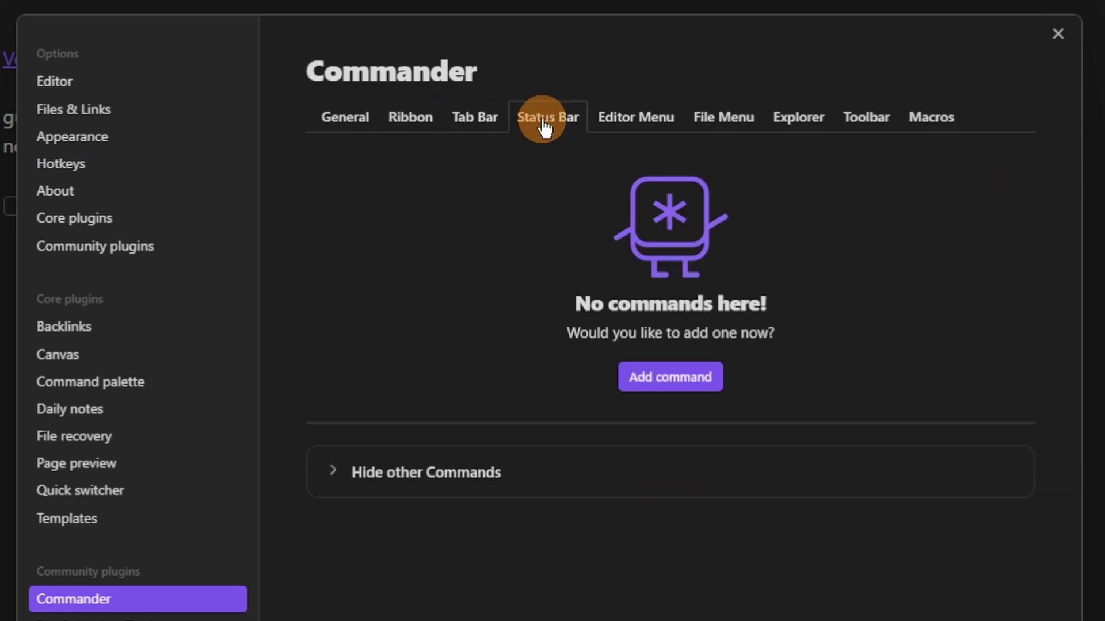
pyautogui.click(672, 368)
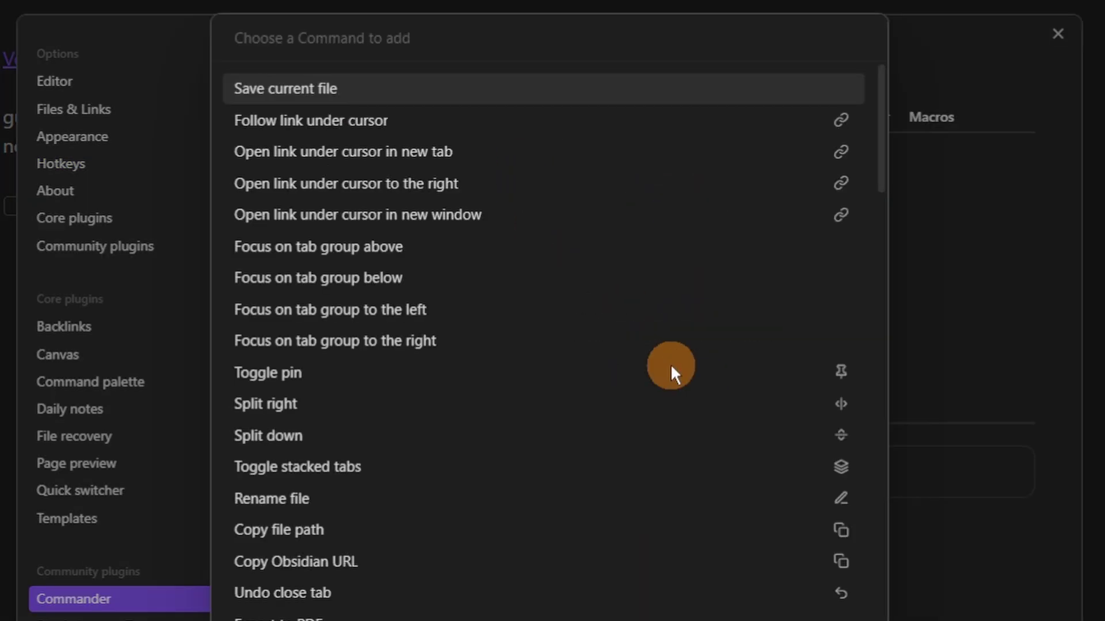
pyautogui.write('t')
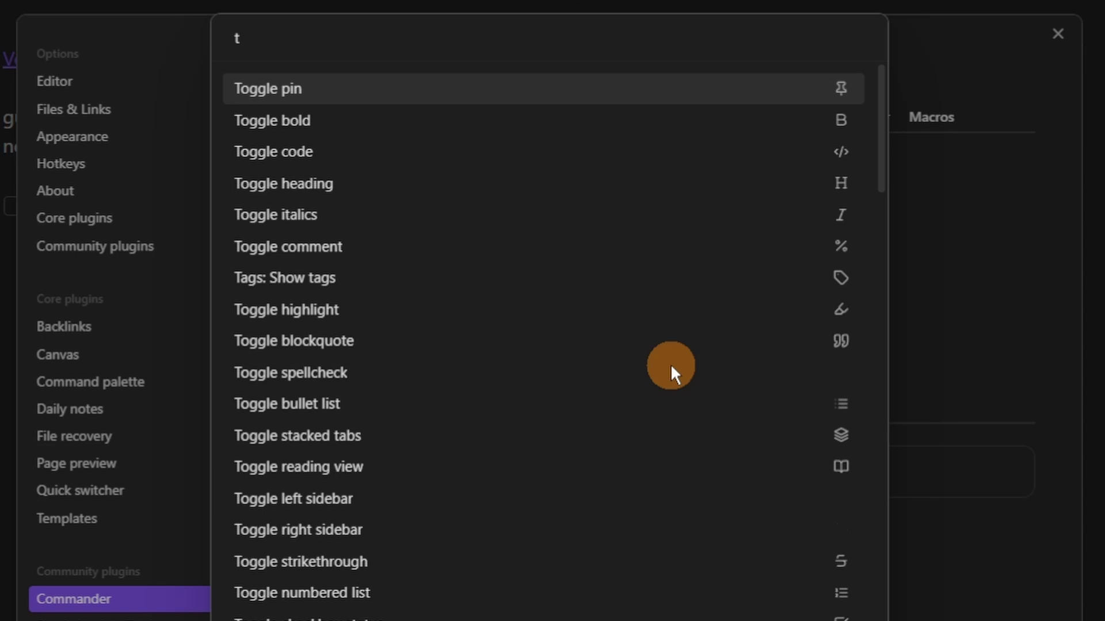
pyautogui.write('oggle')
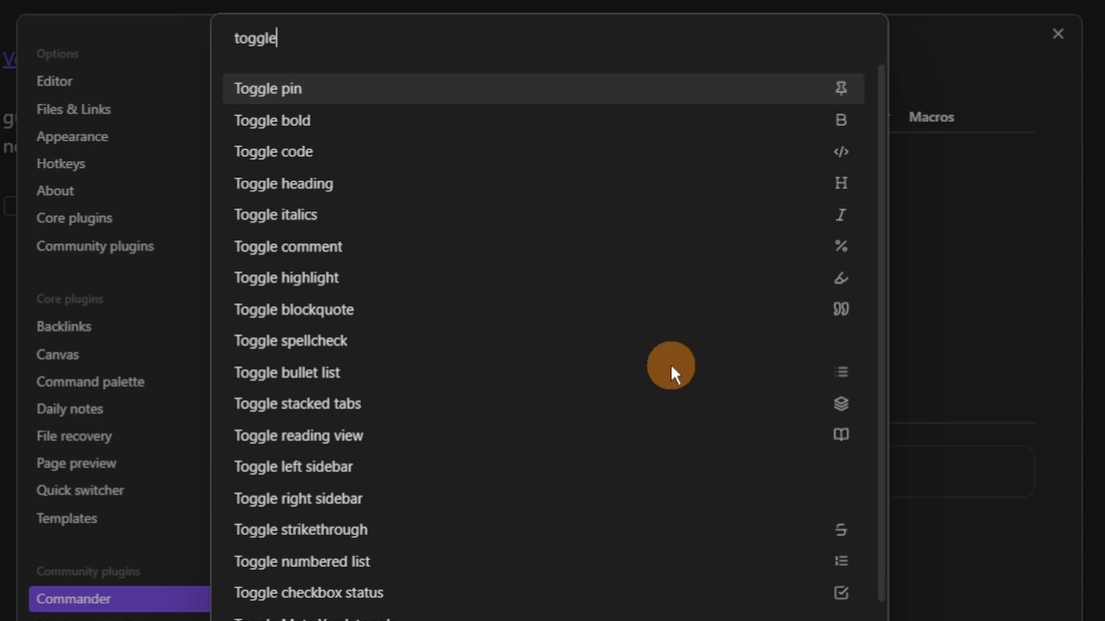
pyautogui.write(' m')
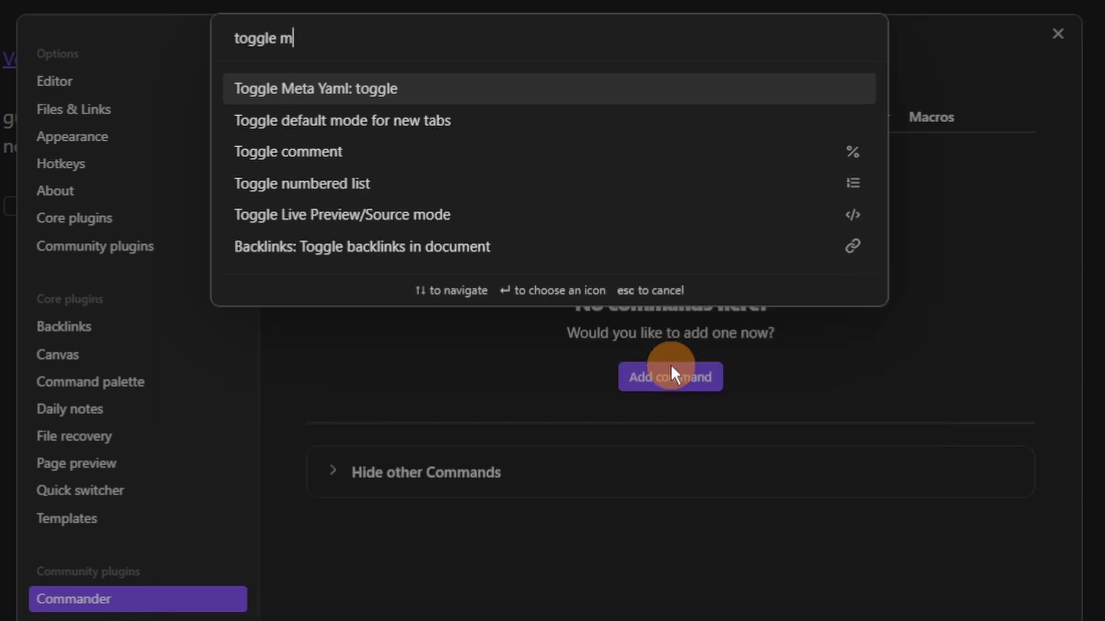
pyautogui.click(461, 81)
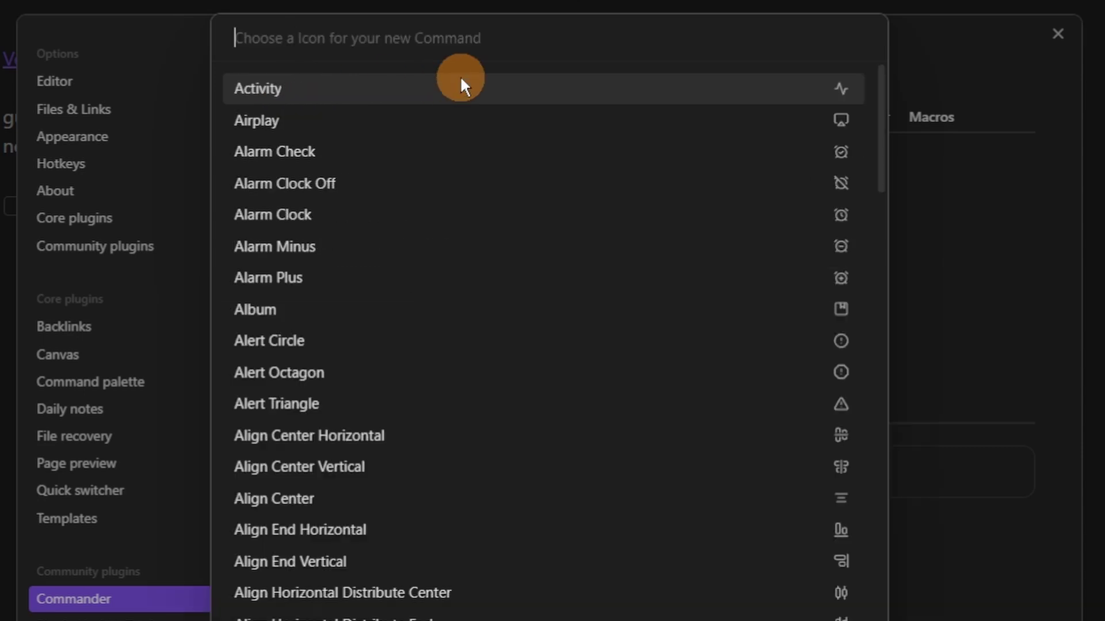
# Step: Give the command the Toggle Left icon and the name Metadata, save it, and close settings
pyautogui.write('togg')
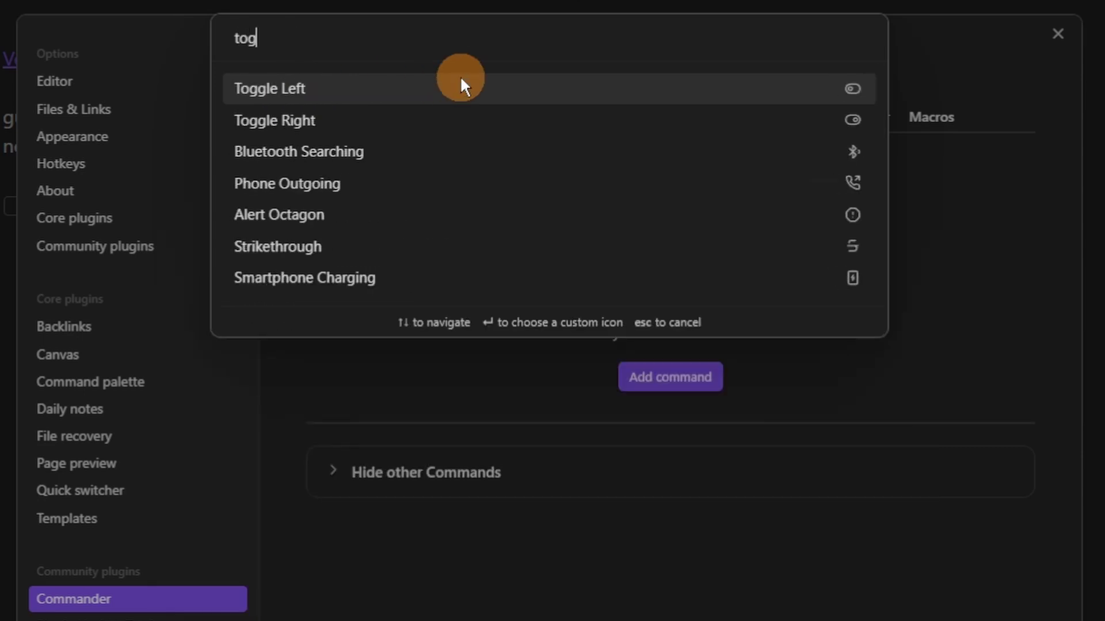
pyautogui.click(813, 99)
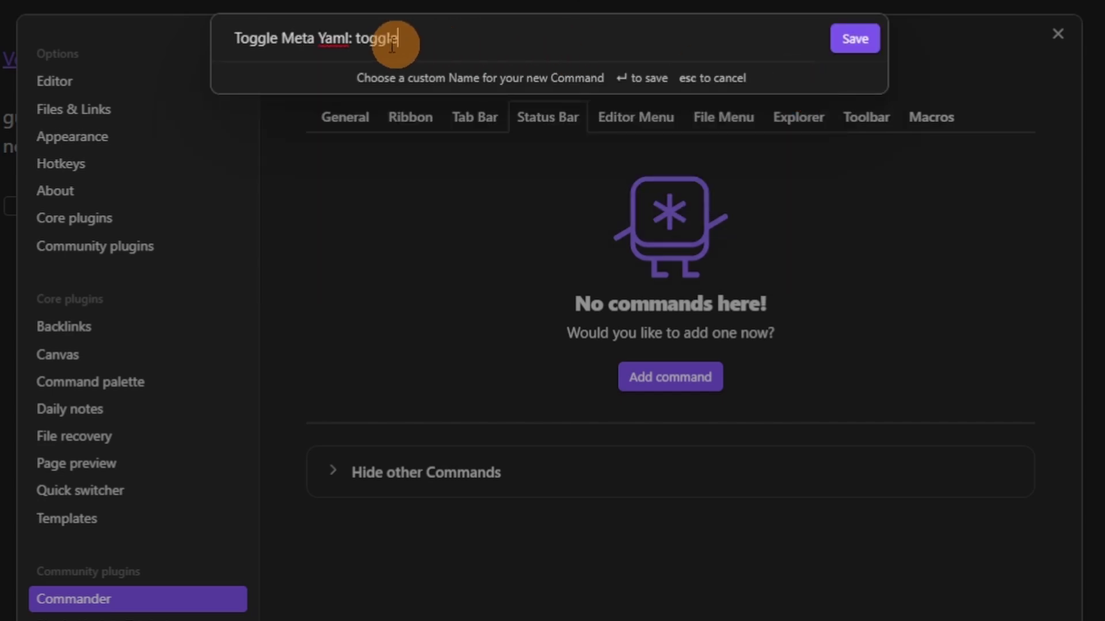
pyautogui.moveTo(406, 38); pyautogui.dragTo(234, 36)
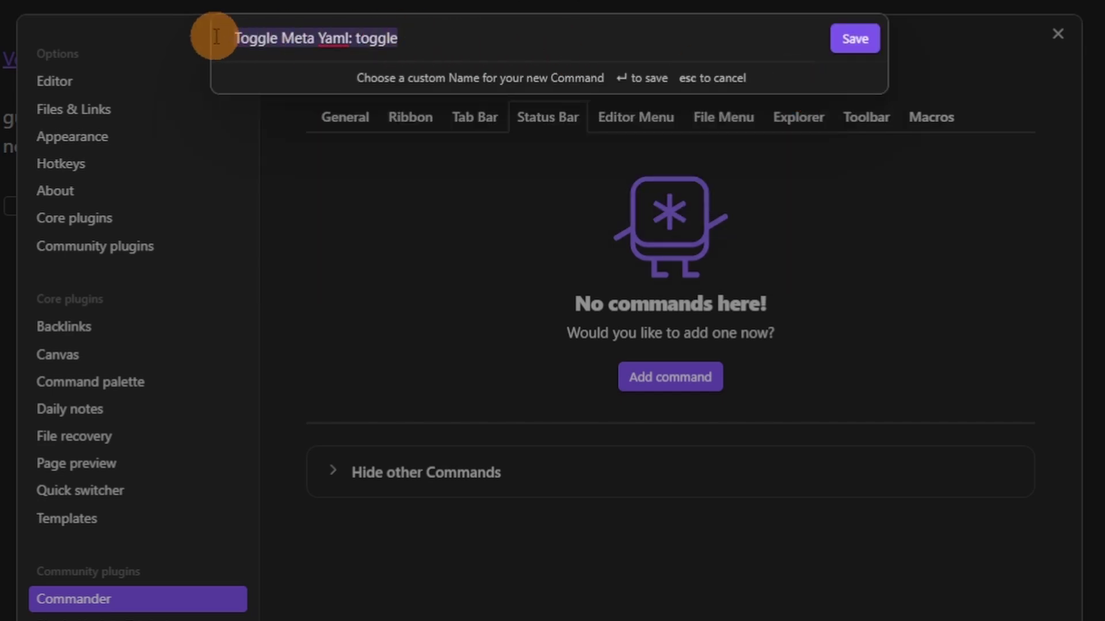
pyautogui.write('Metadata')
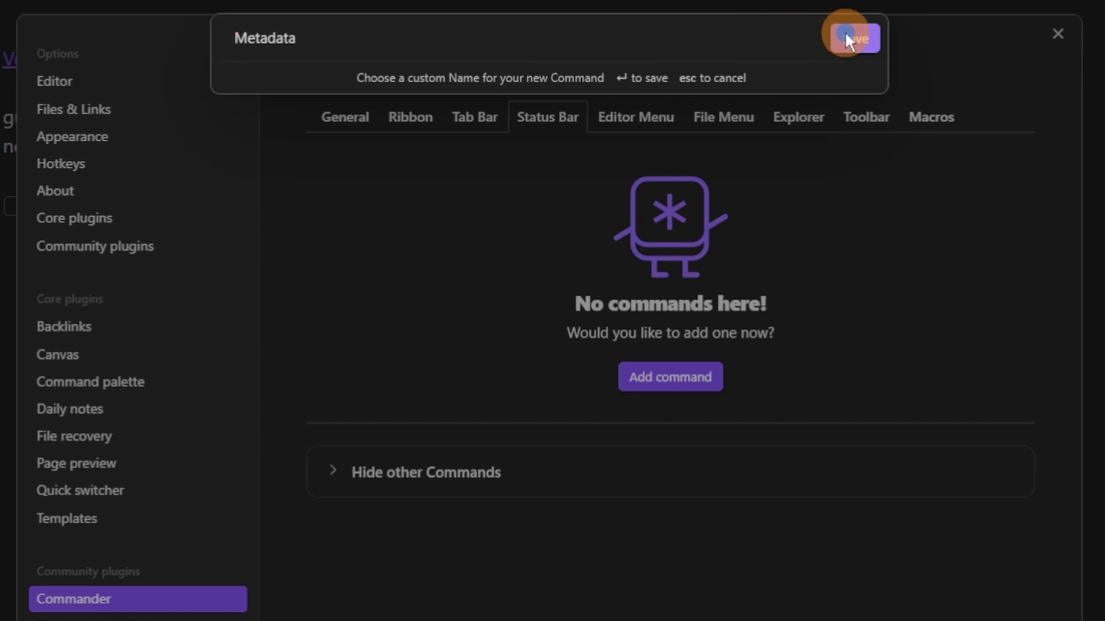
pyautogui.click(845, 38)
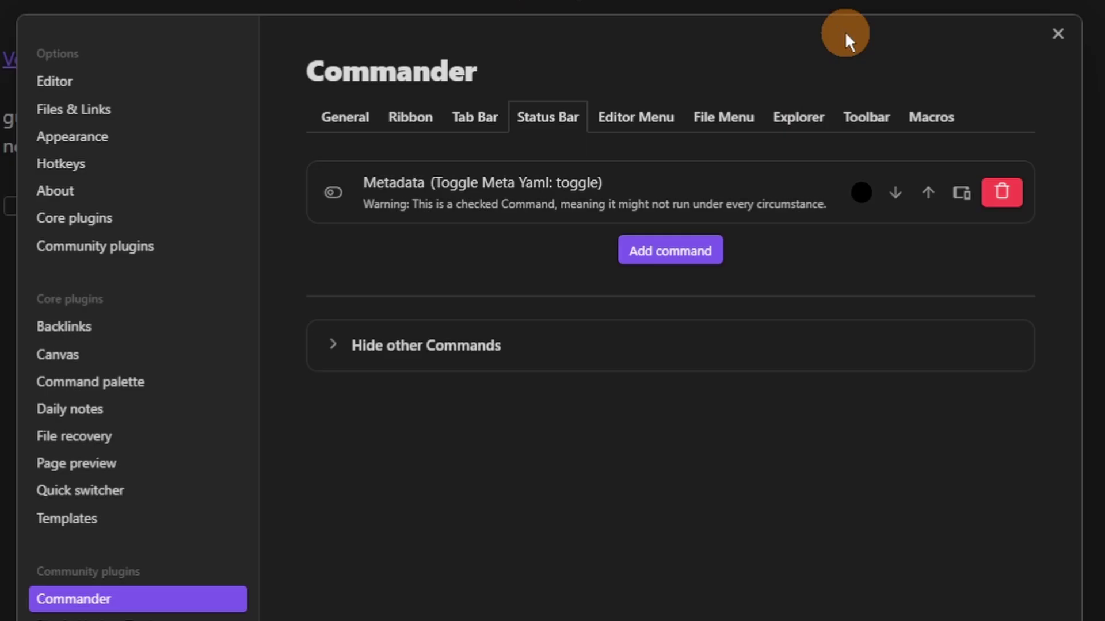
pyautogui.press('Escape')
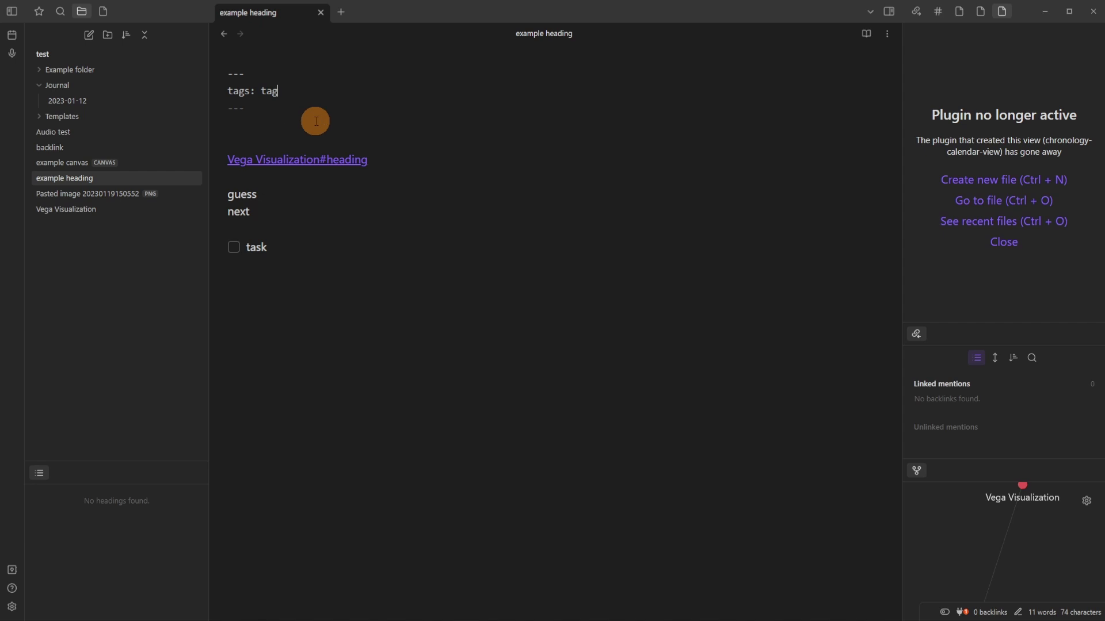
pyautogui.click(944, 613)
pyautogui.click(944, 614)
pyautogui.click(944, 613)
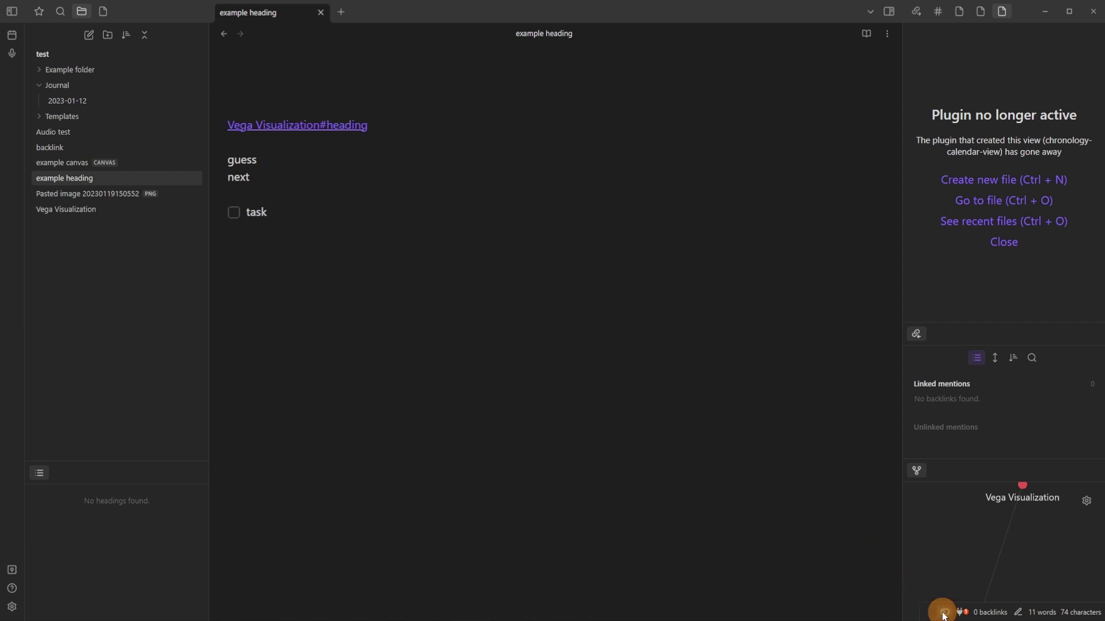
pyautogui.click(944, 613)
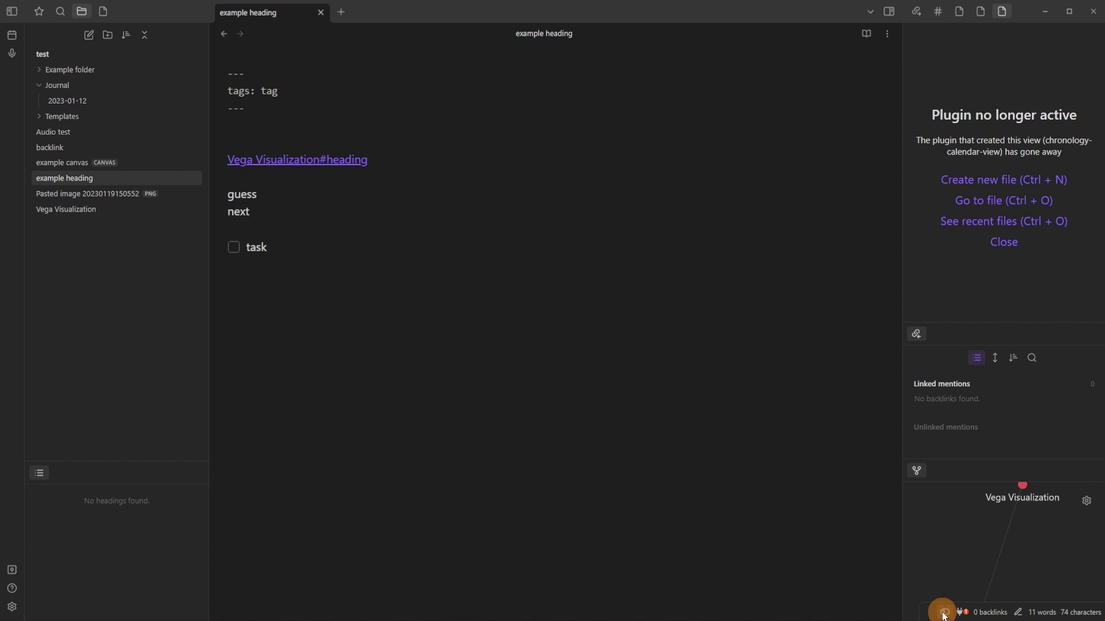
pyautogui.click(944, 613)
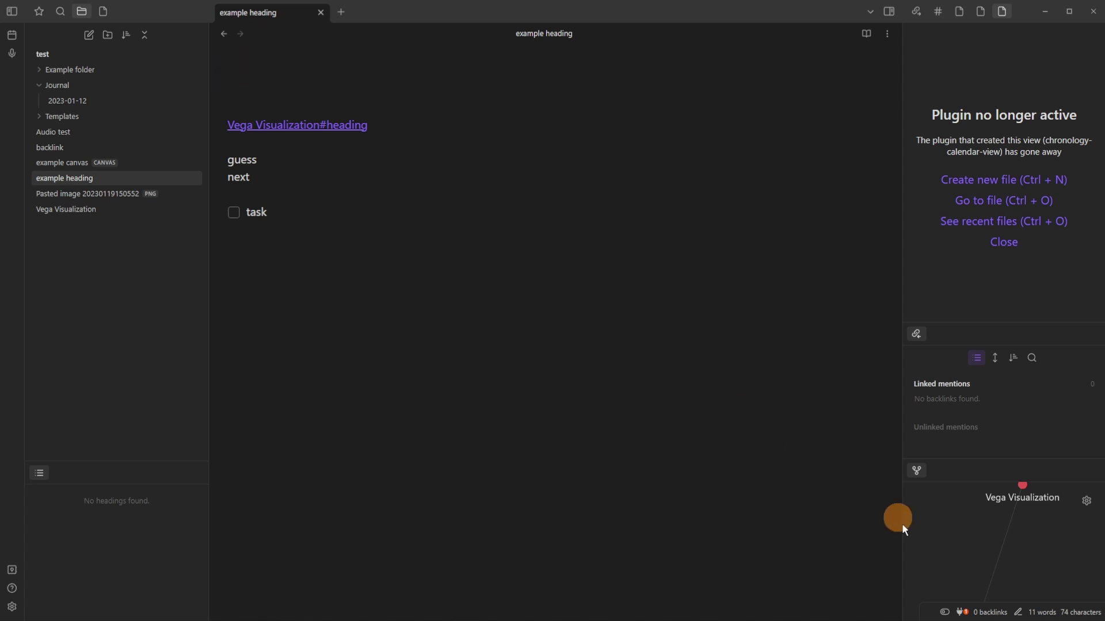
pyautogui.click(944, 614)
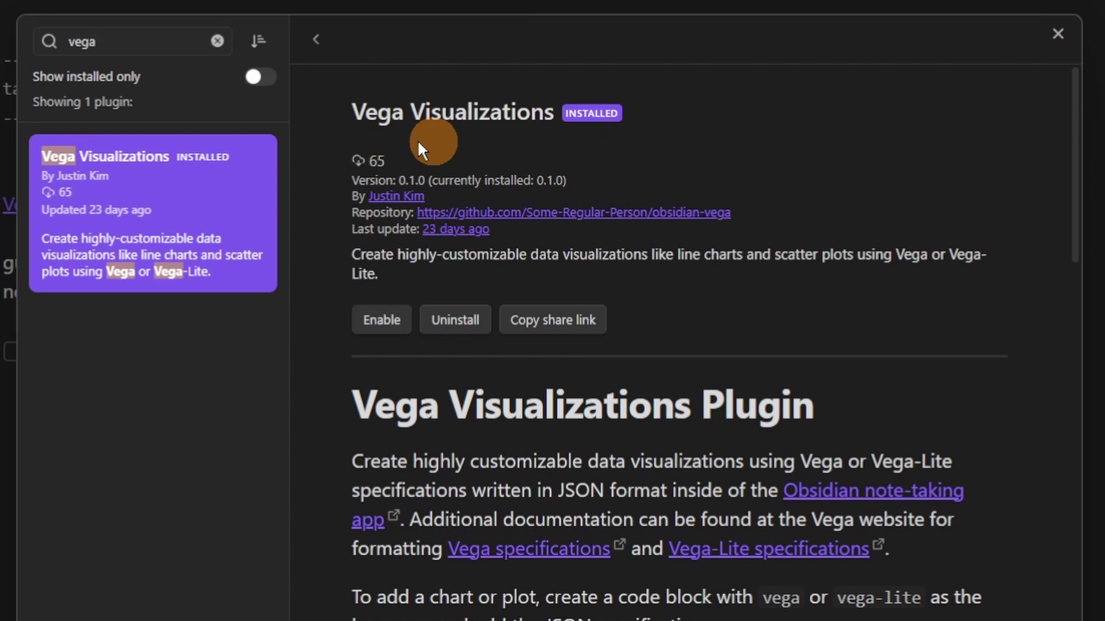
# Step: Scroll through the Vega Visualizations page's bar and line chart examples
pyautogui.scroll(-8, 484, 464)
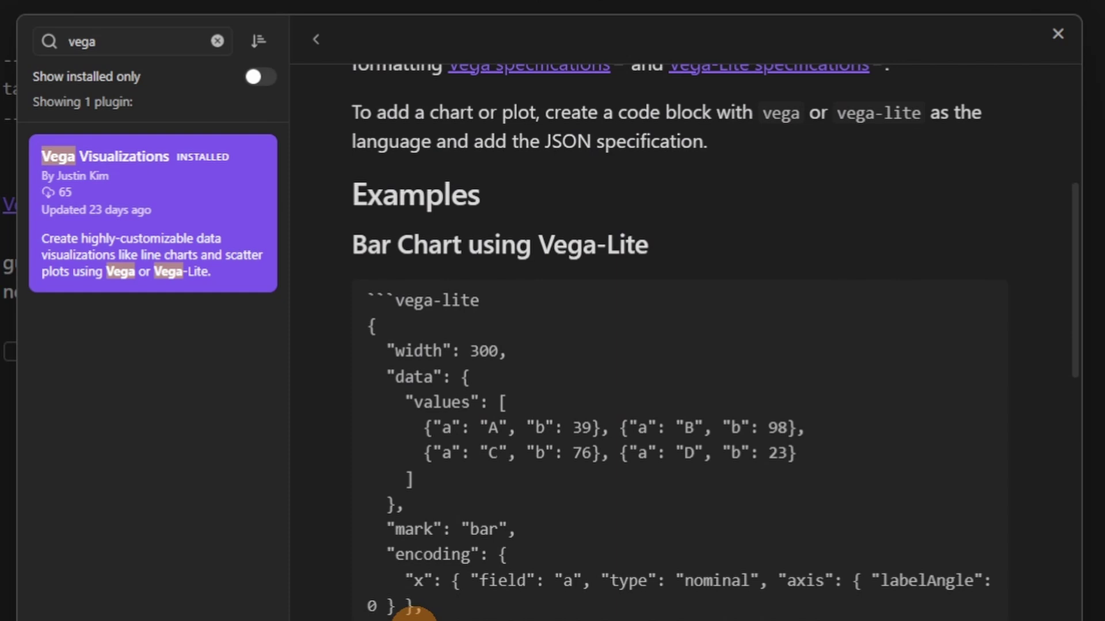
pyautogui.scroll(-8, 593, 619)
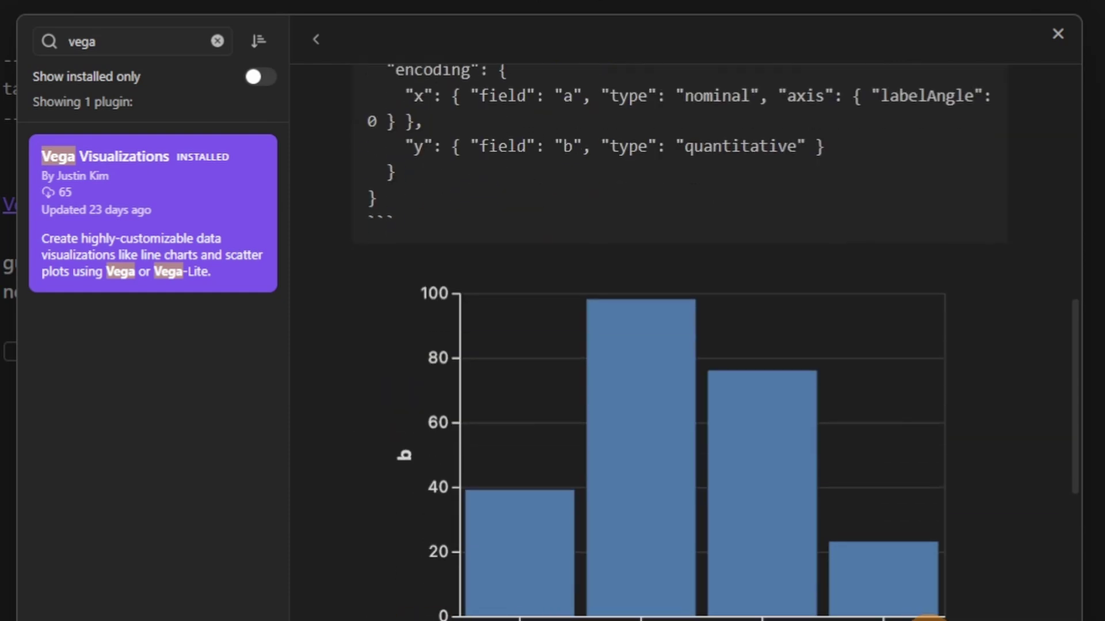
pyautogui.scroll(-10, 592, 615)
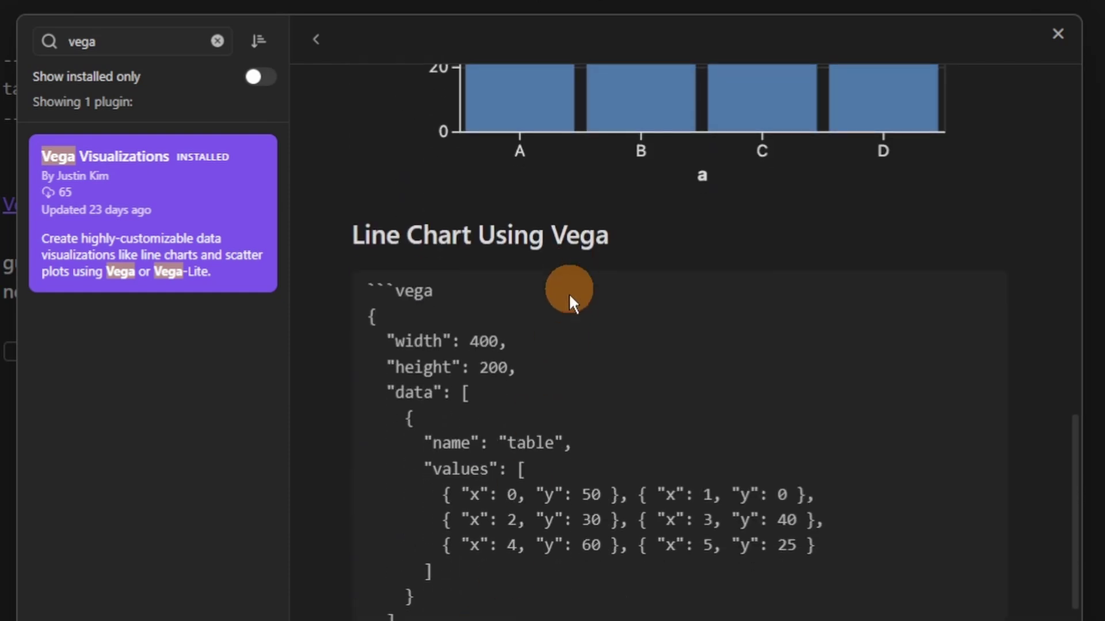
pyautogui.scroll(-5, 568, 345)
pyautogui.scroll(-15, 568, 395)
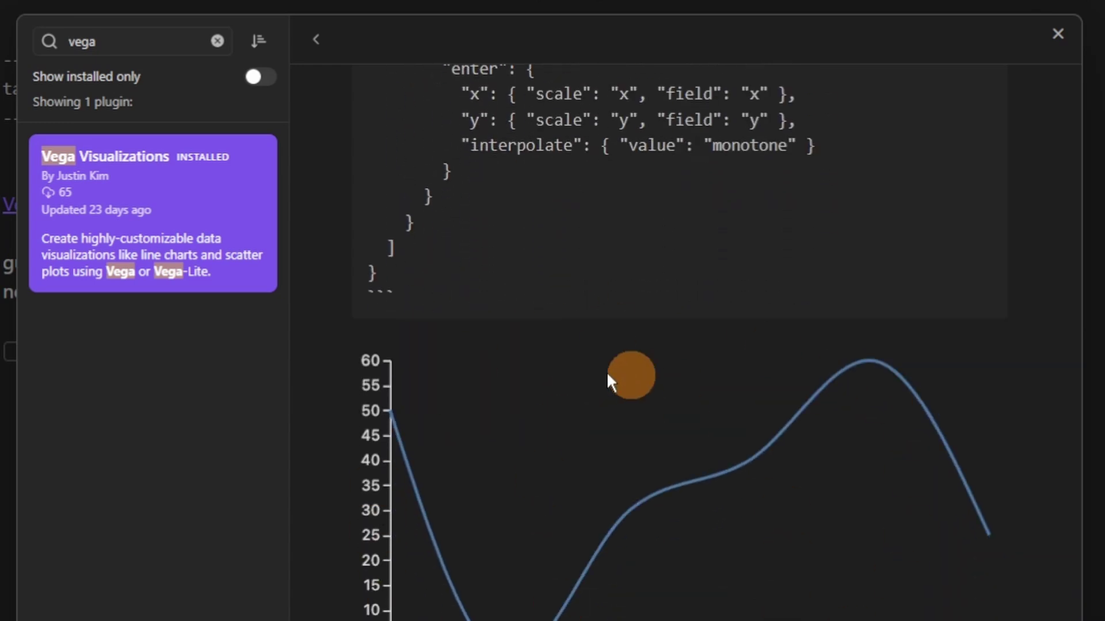
pyautogui.scroll(-1, 676, 343)
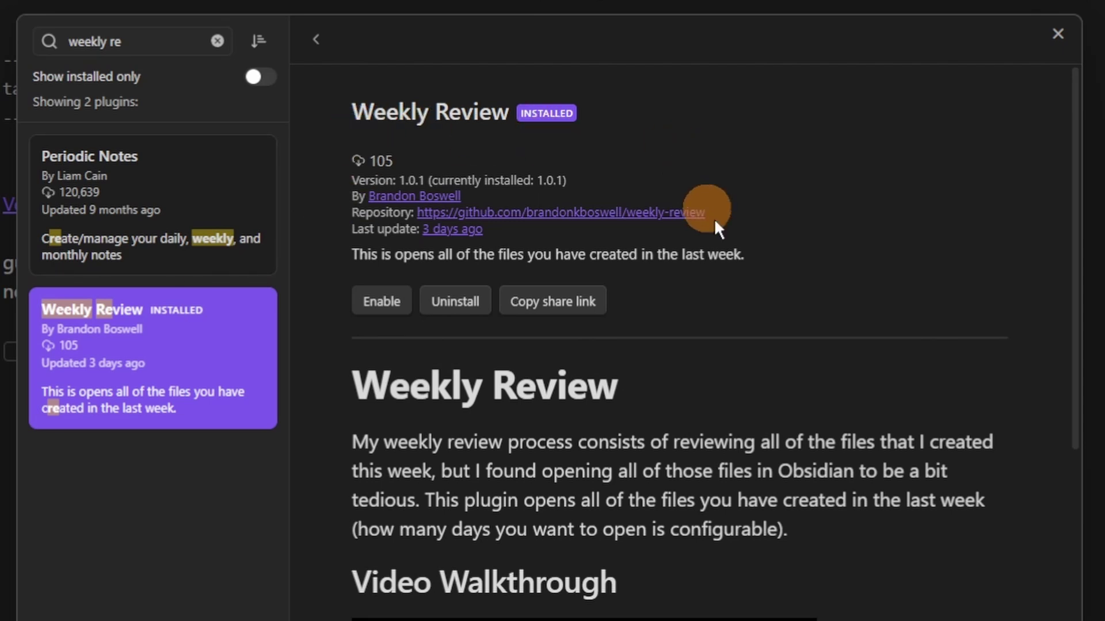
# Step: Read the Weekly Review page, then open its options showing 7 days of files to open
pyautogui.scroll(-6, 772, 312)
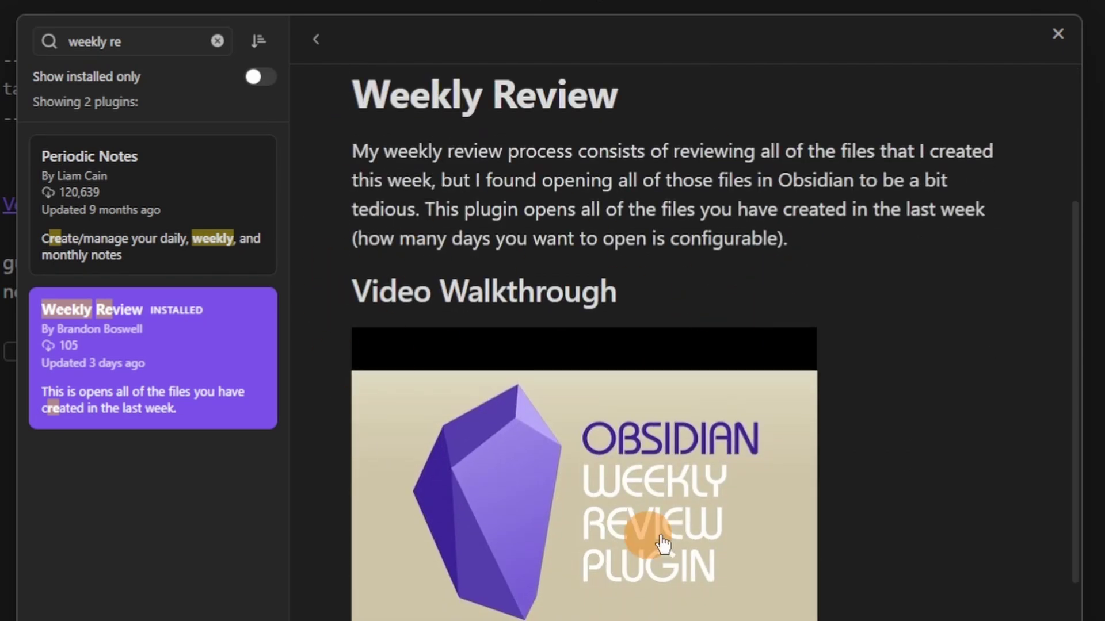
pyautogui.scroll(-10, 1019, 454)
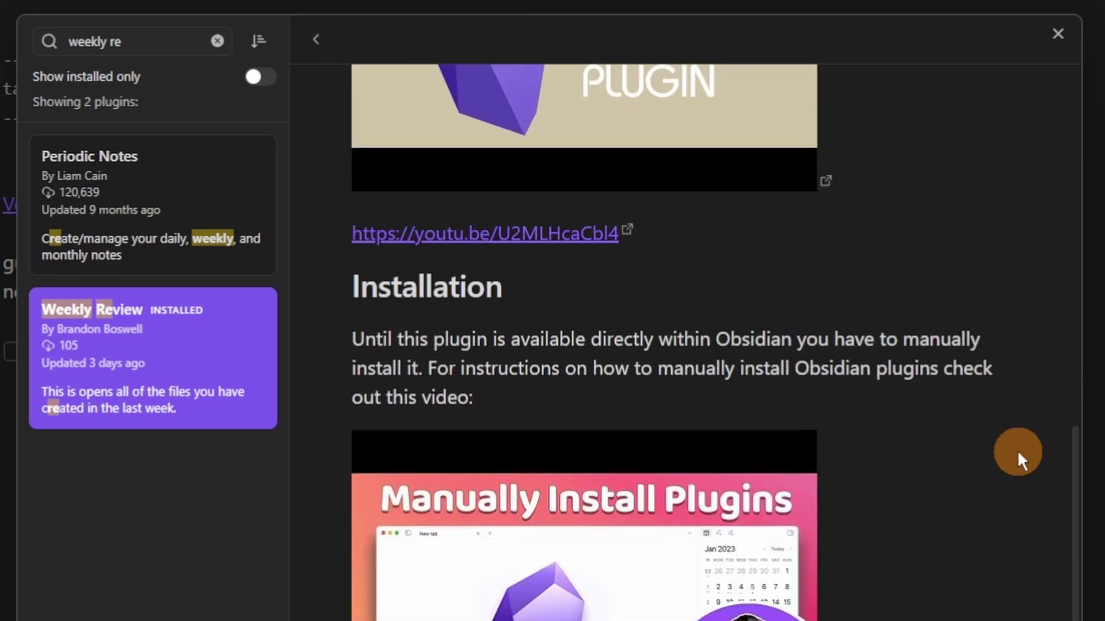
pyautogui.scroll(-2, 1017, 450)
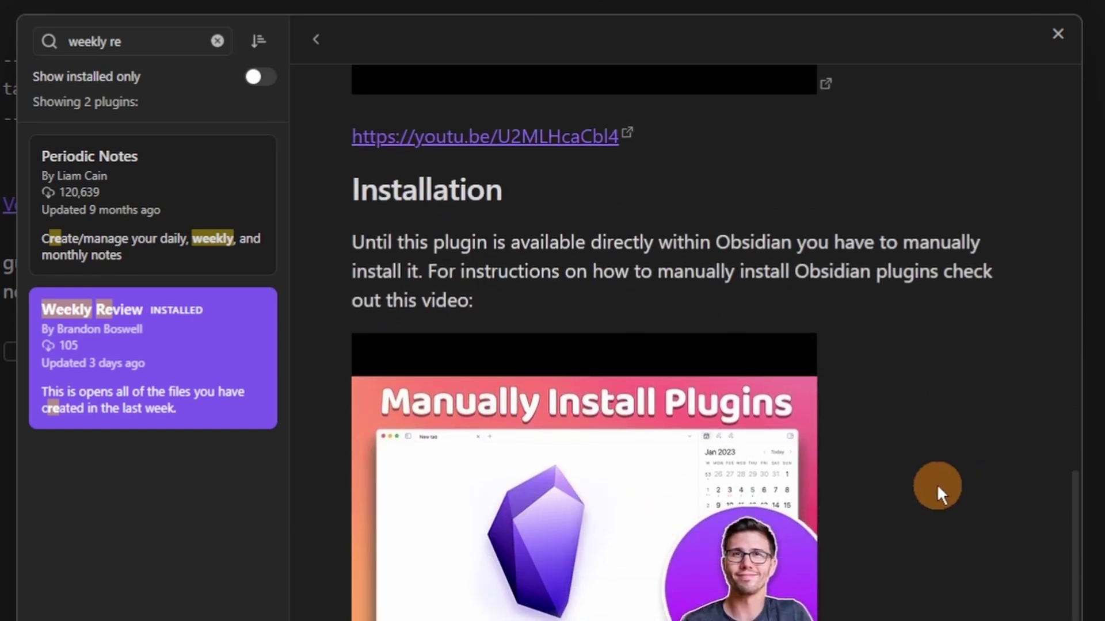
pyautogui.scroll(-2, 936, 484)
pyautogui.scroll(20, 936, 484)
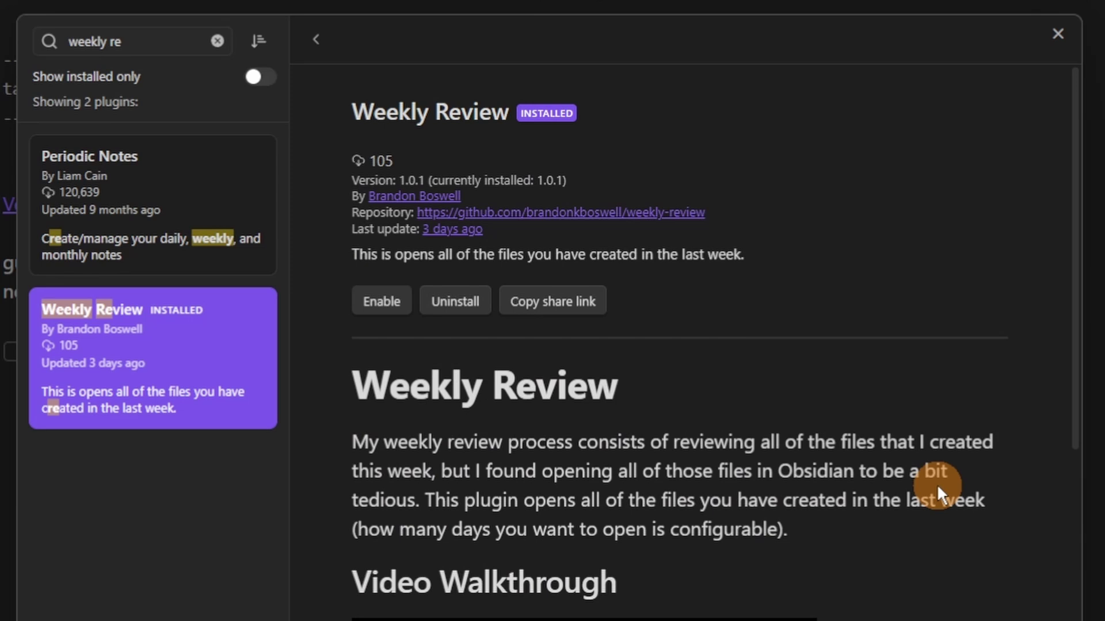
pyautogui.click(372, 302)
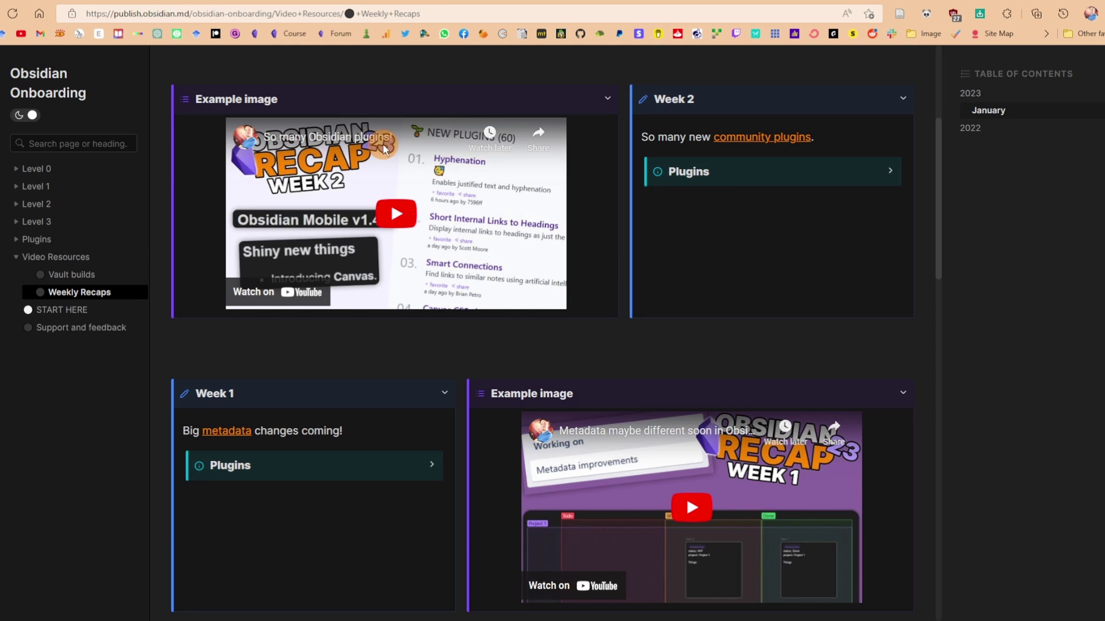
# Step: Expand and collapse the Week 2 and Week 1 Plugins callouts on Weekly Recaps
pyautogui.click(755, 174)
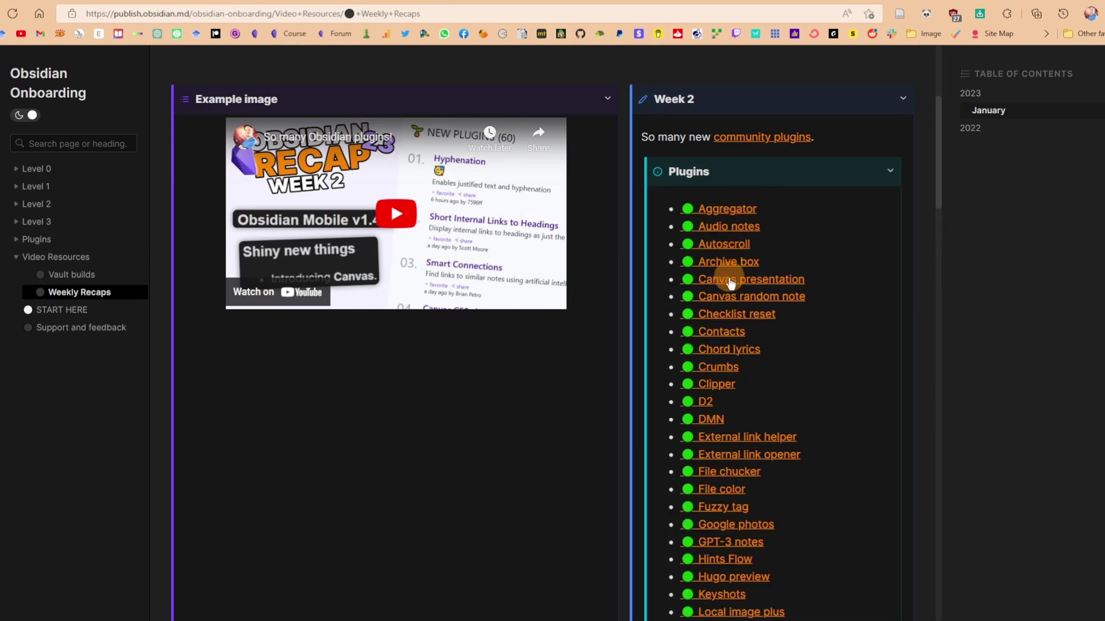
pyautogui.click(734, 172)
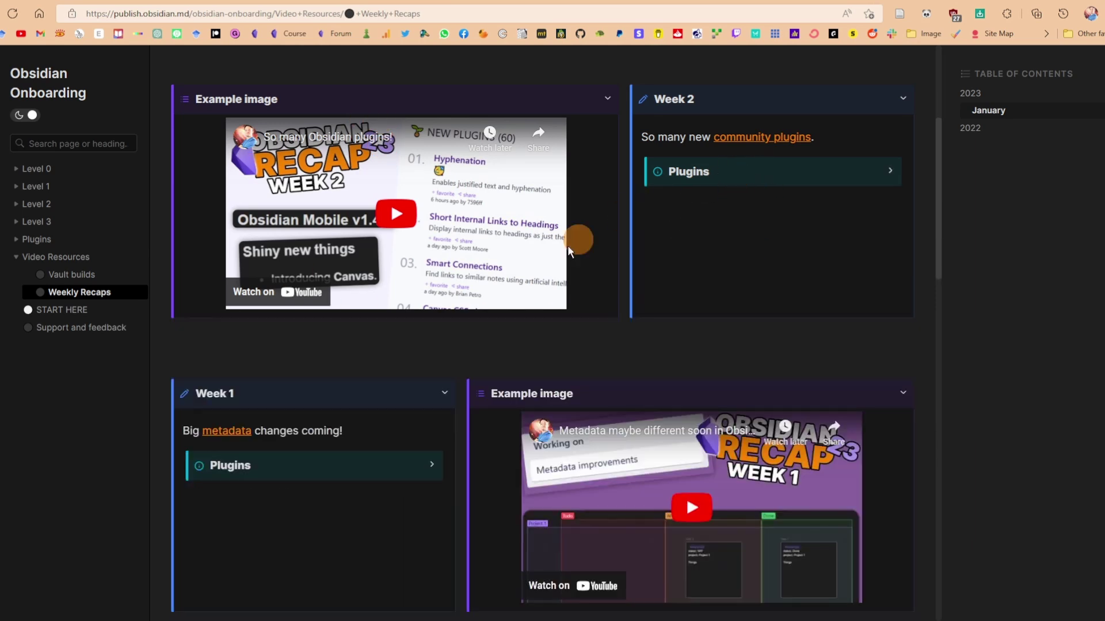
pyautogui.click(324, 465)
pyautogui.click(322, 463)
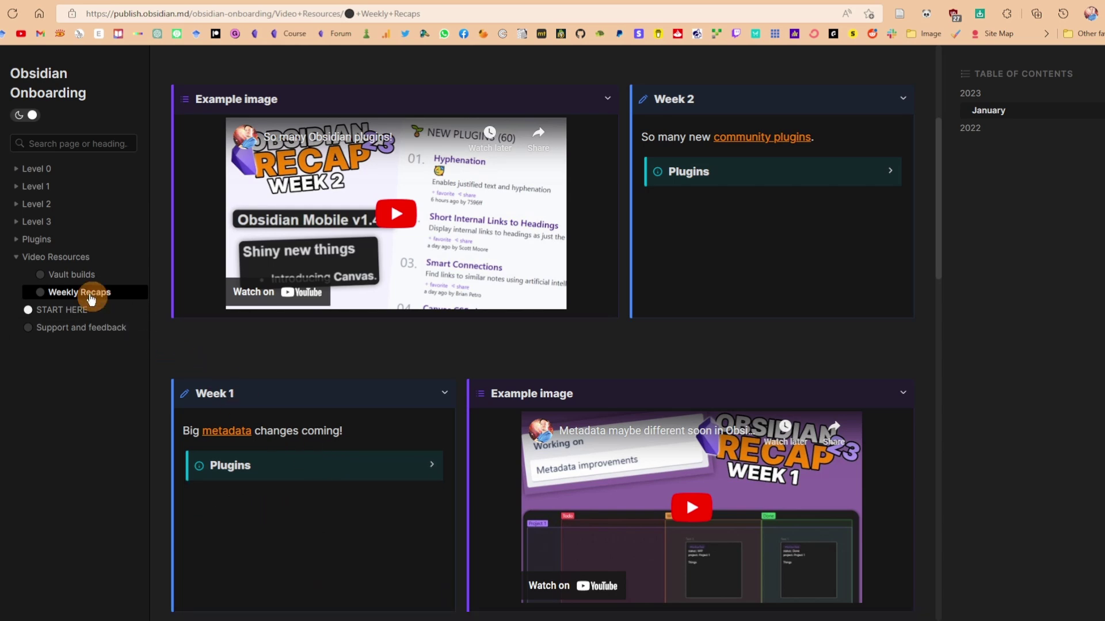
# Step: Go to START HERE and scroll down to the Community Plugins list
pyautogui.click(78, 310)
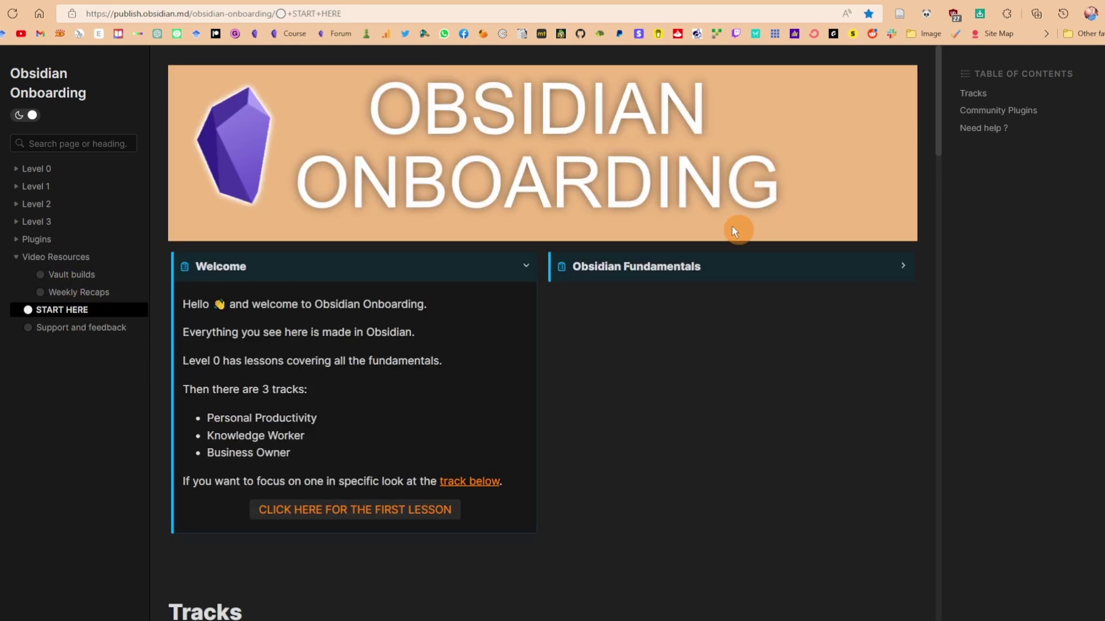
pyautogui.scroll(-4, 452, 371)
pyautogui.scroll(-15, 452, 371)
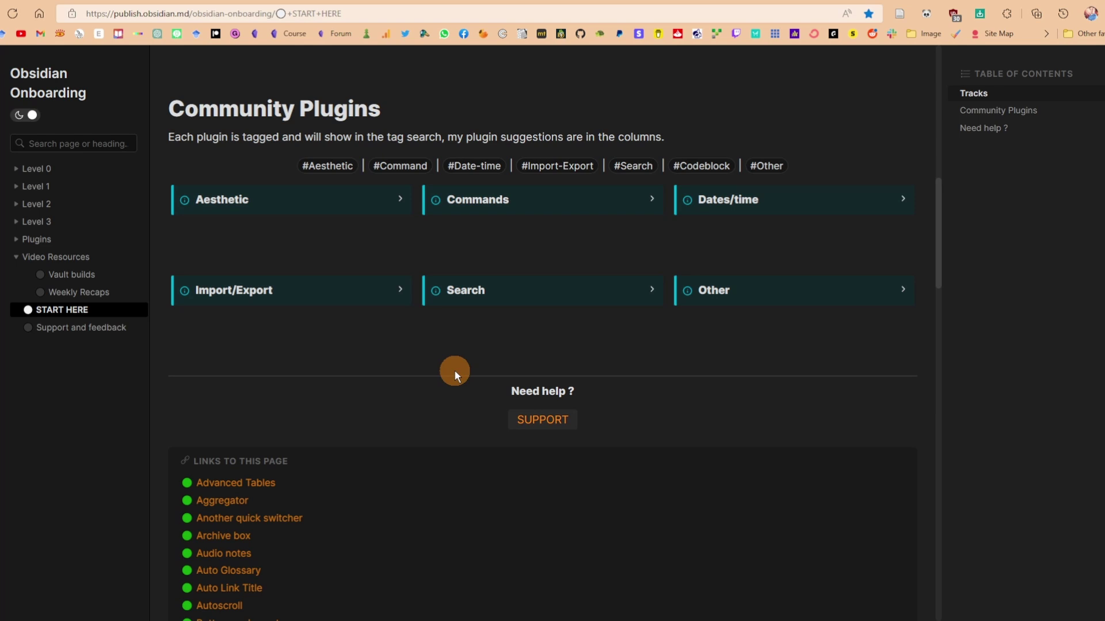
pyautogui.scroll(-13, 455, 375)
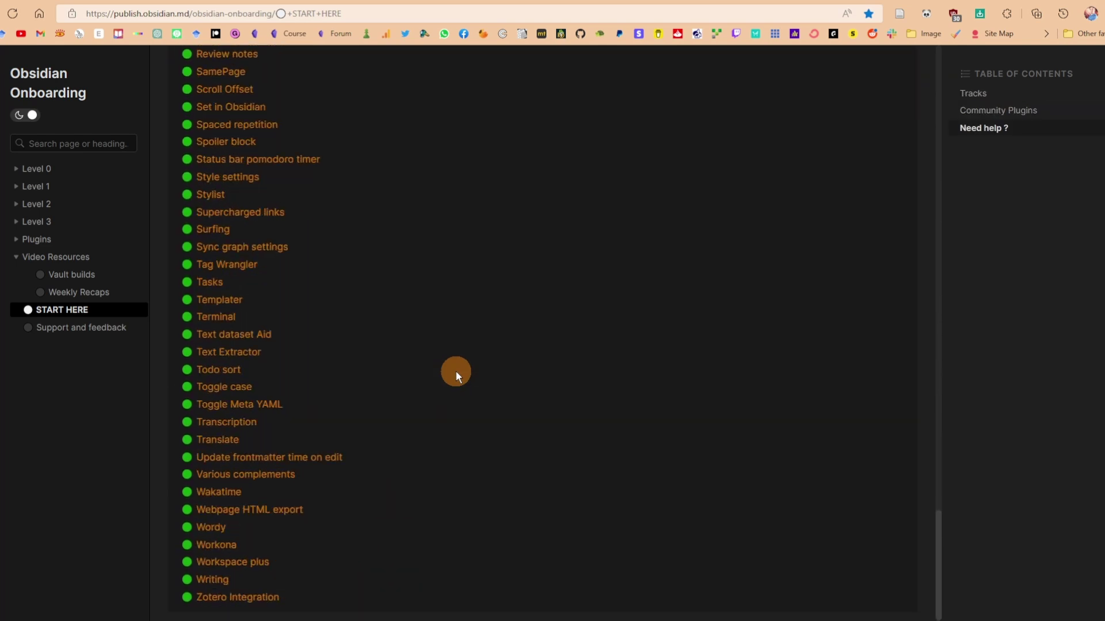